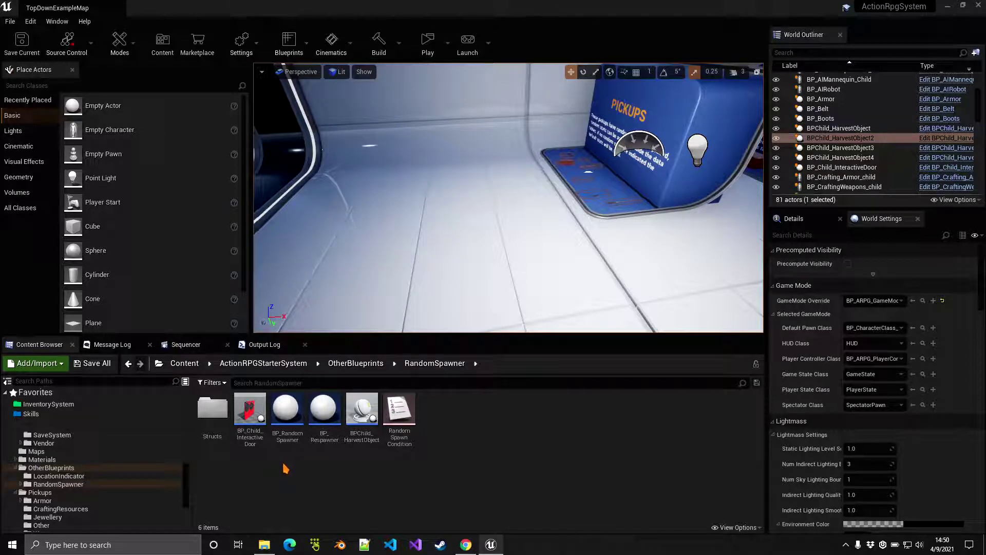
# - Place a BP_RandomSpawner actor on the open floor beside the Pickups display and view its Spawner Condition options
pyautogui.moveTo(287, 411); pyautogui.dragTo(405, 208)
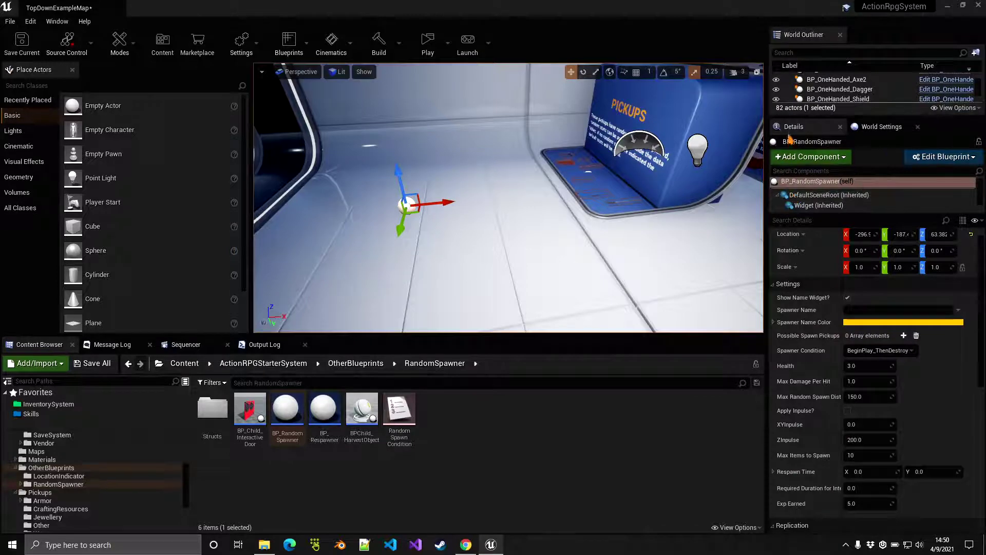
pyautogui.scroll(-2, 794, 332)
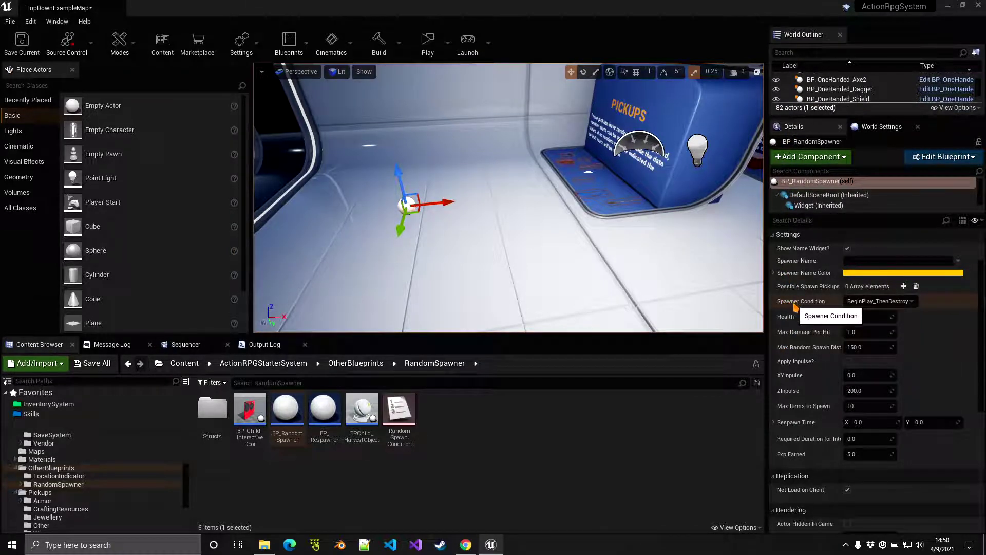
pyautogui.click(857, 302)
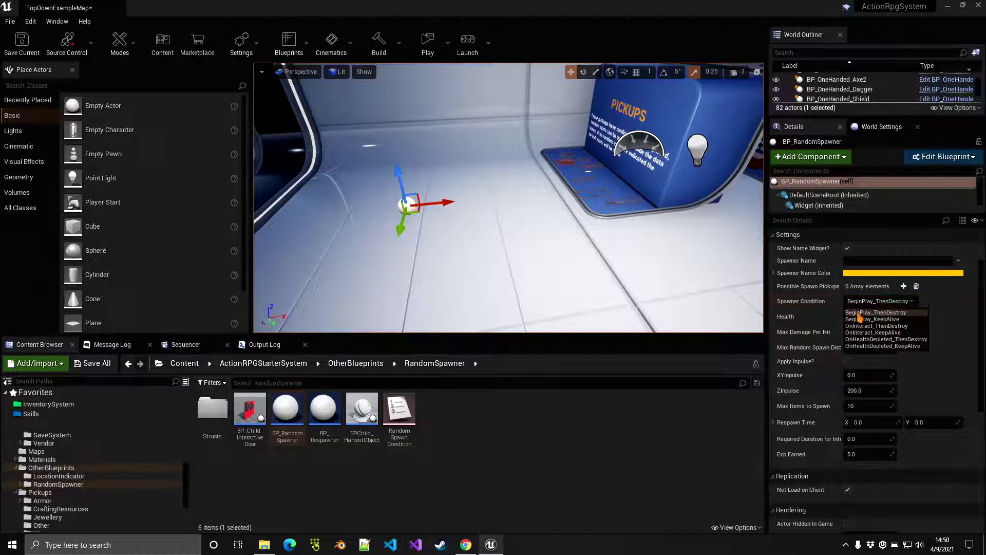
pyautogui.click(820, 303)
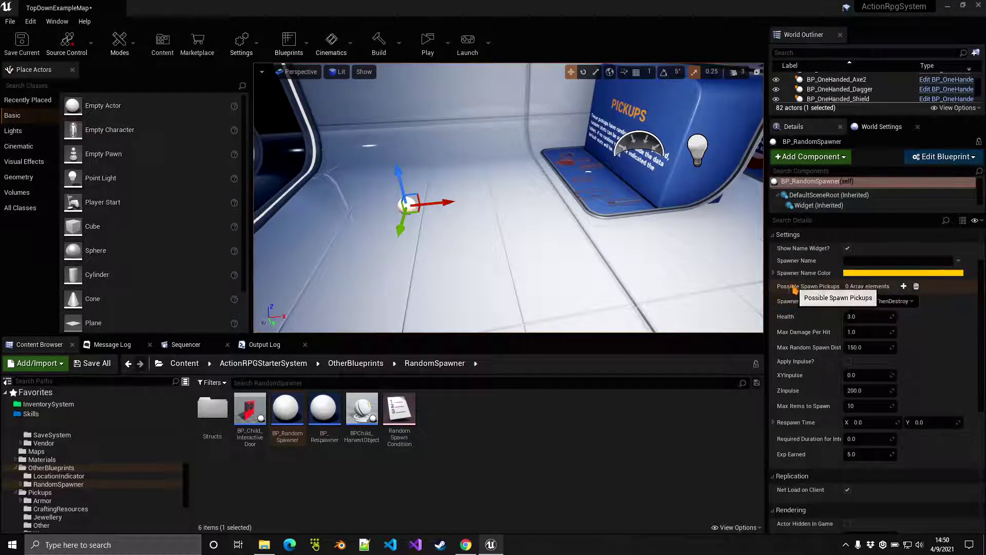
# - Add an entry to the spawner's Possible Spawn Pickups array and expand it
pyautogui.click(904, 286)
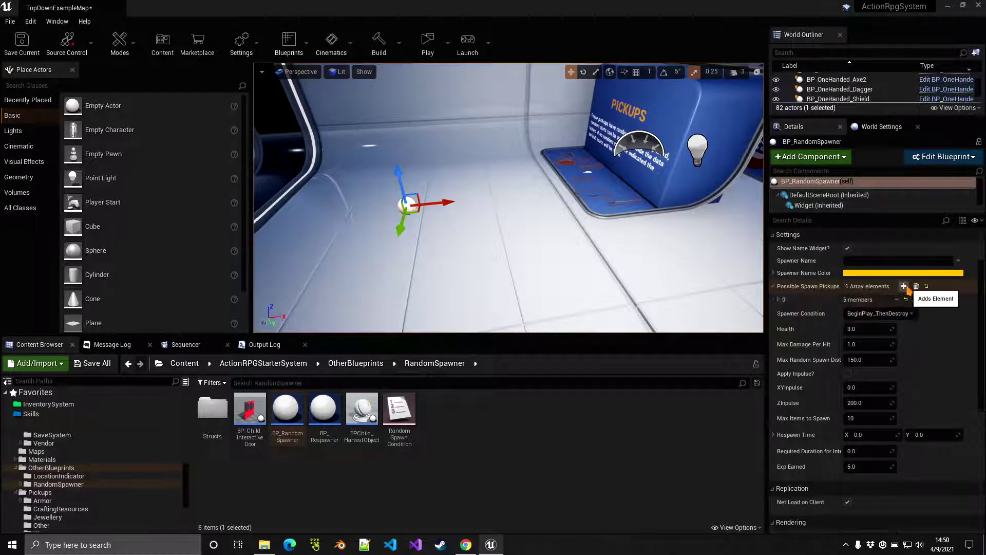
pyautogui.click(779, 300)
pyautogui.click(855, 313)
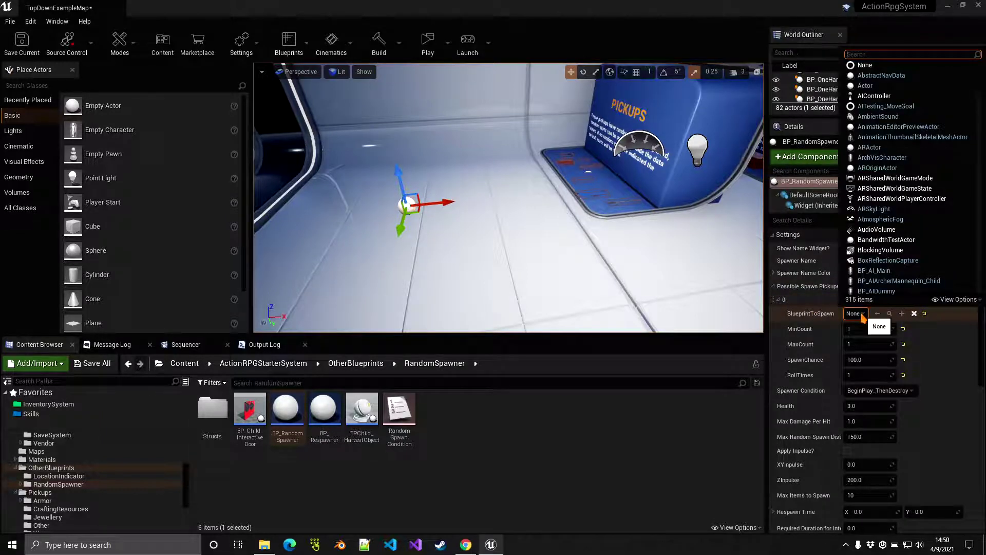
pyautogui.write('omega')
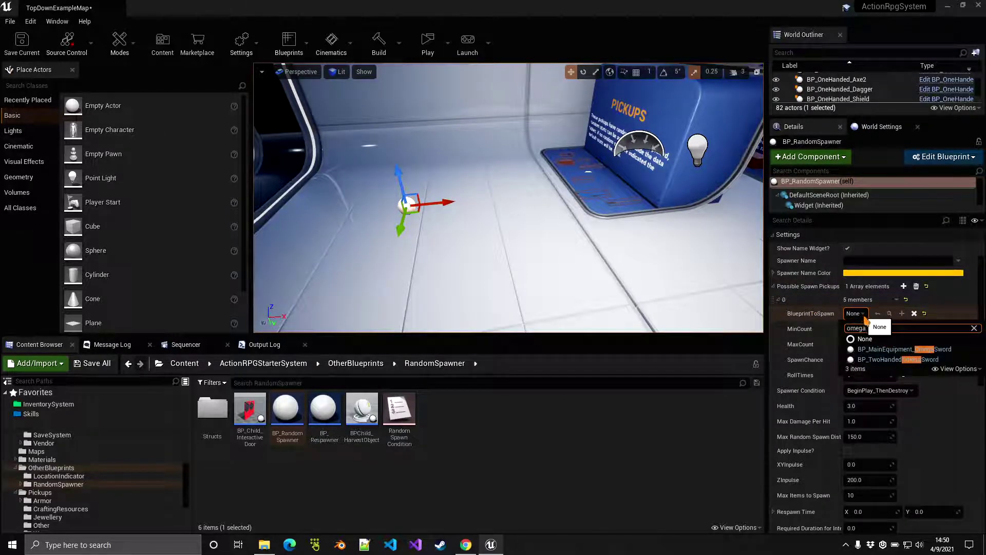
pyautogui.click(825, 320)
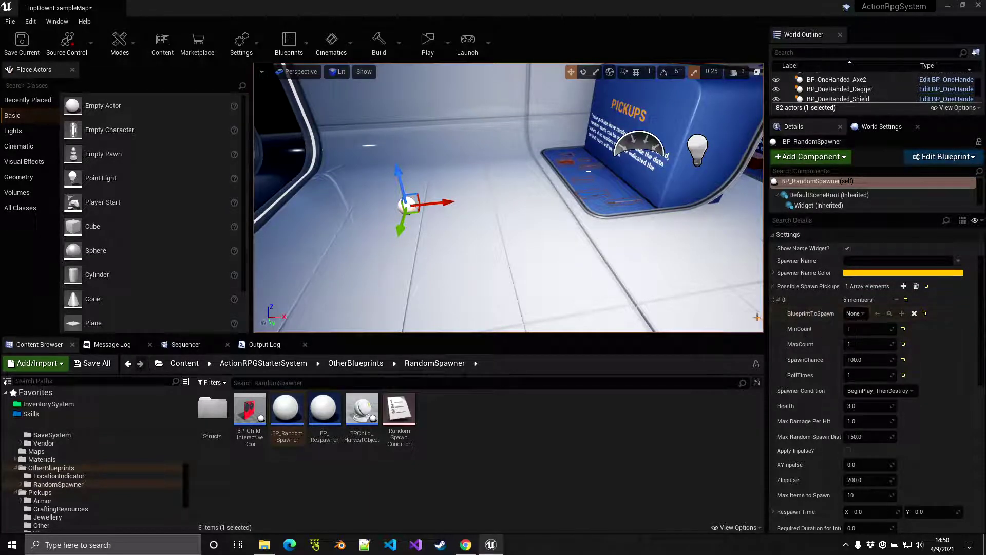
# - Widen the spawner's property area and set the entry's BlueprintToSpawn to BP_TwoHandedOmegaSword
pyautogui.moveTo(767, 314); pyautogui.dragTo(742, 314)
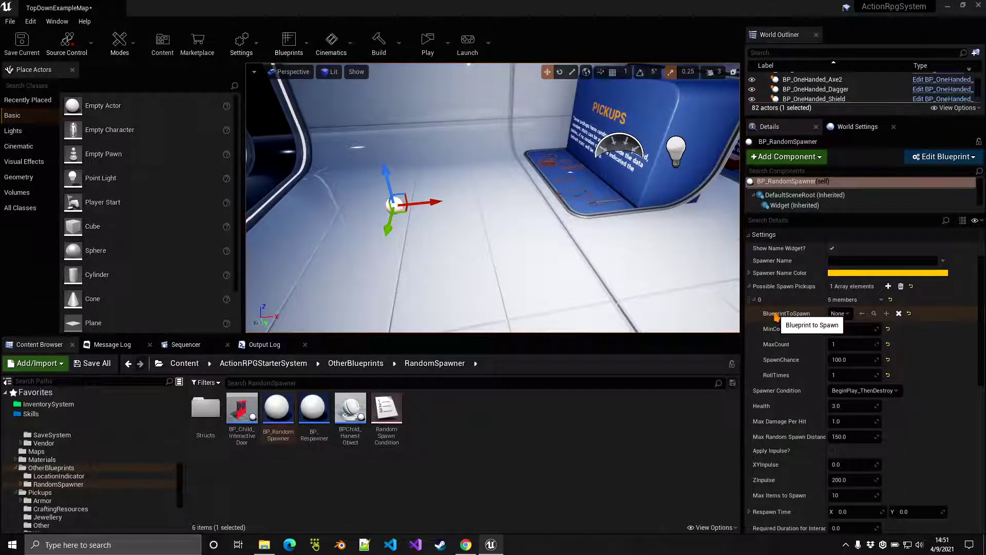
pyautogui.click(840, 314)
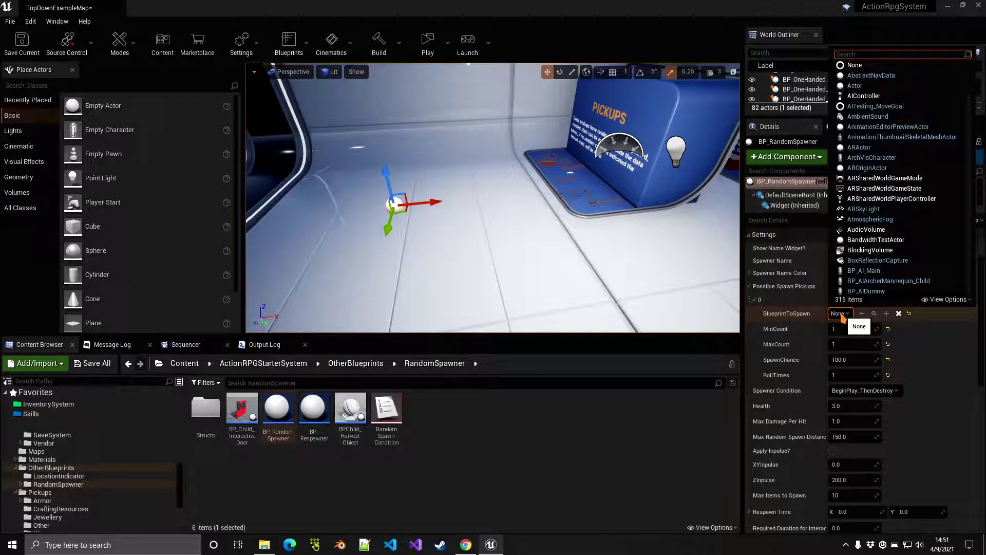
pyautogui.write('omega')
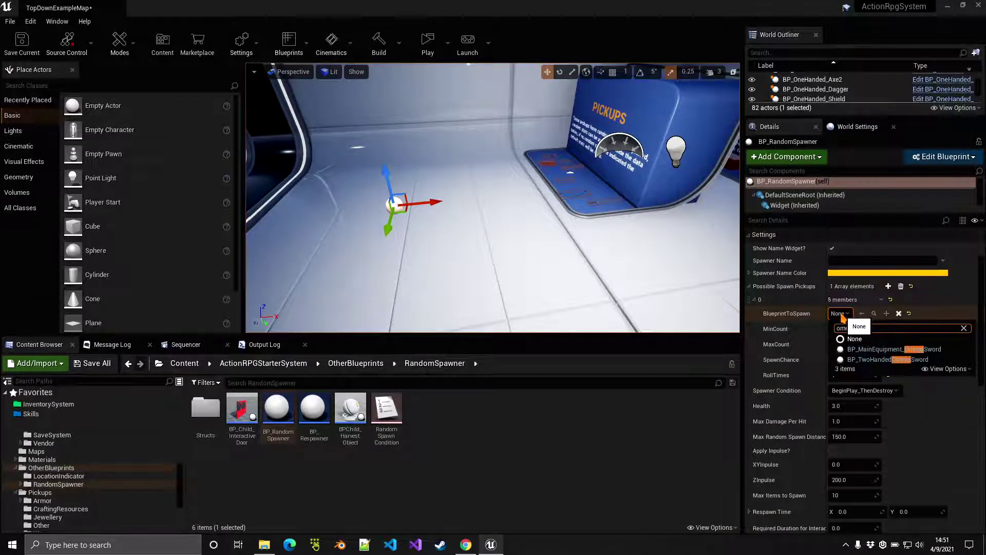
pyautogui.click(890, 360)
# - Locate the BP_TwoHandedOmegaSword asset, place a copy in the level, delete that copy and reselect the random spawner
pyautogui.click(935, 313)
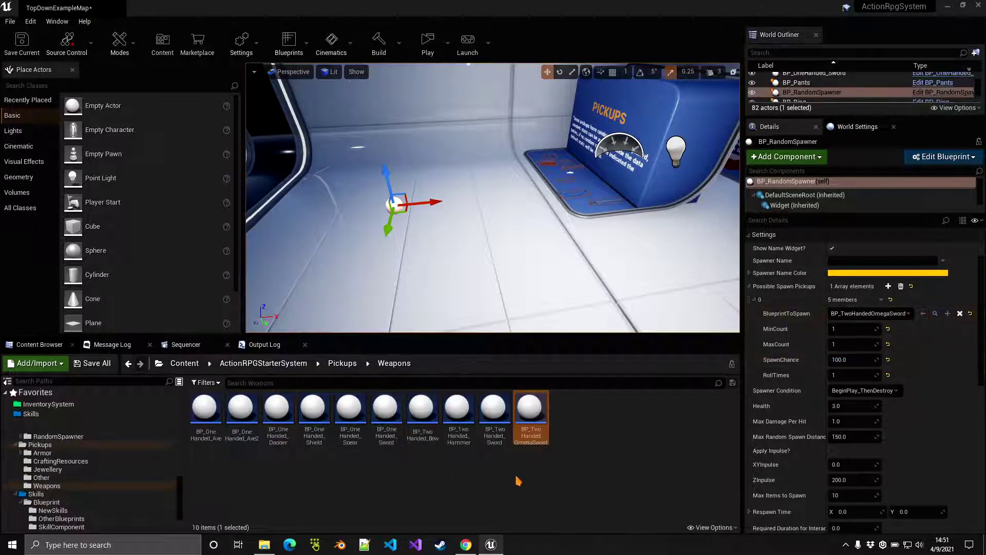
pyautogui.moveTo(529, 411); pyautogui.dragTo(490, 231)
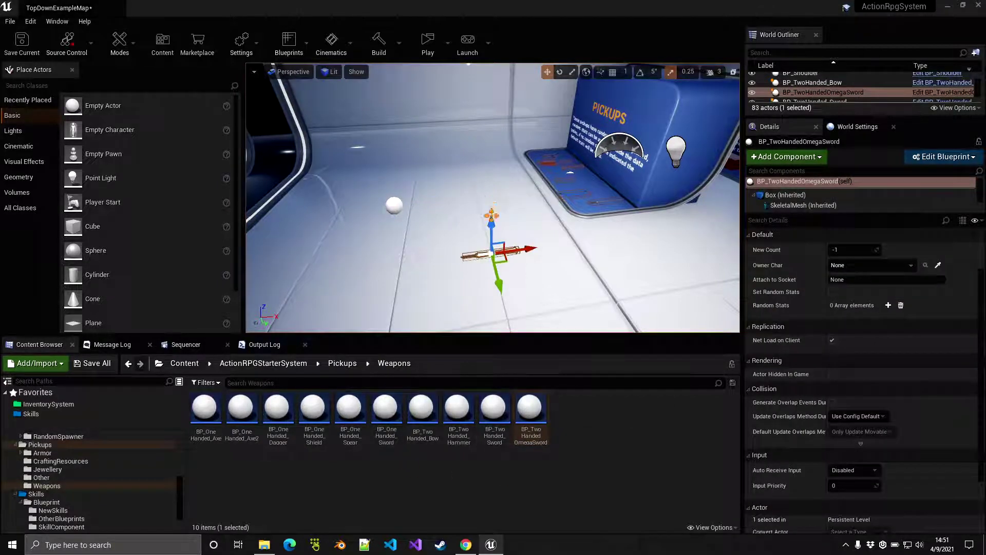
pyautogui.press('Delete')
pyautogui.click(394, 205)
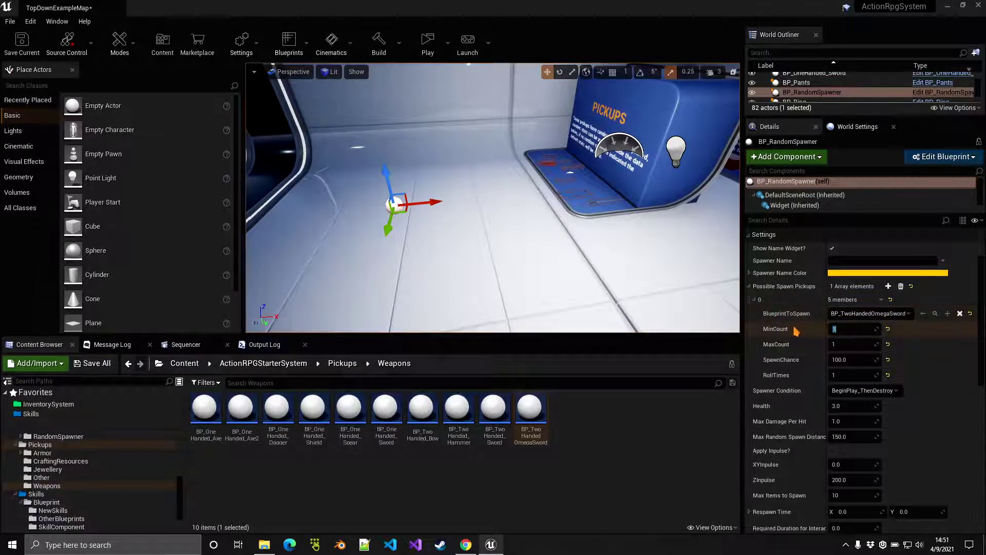
# - Set the Omega Sword entry's SpawnChance to 50 and save the map with the entry collapsed
pyautogui.click(793, 328)
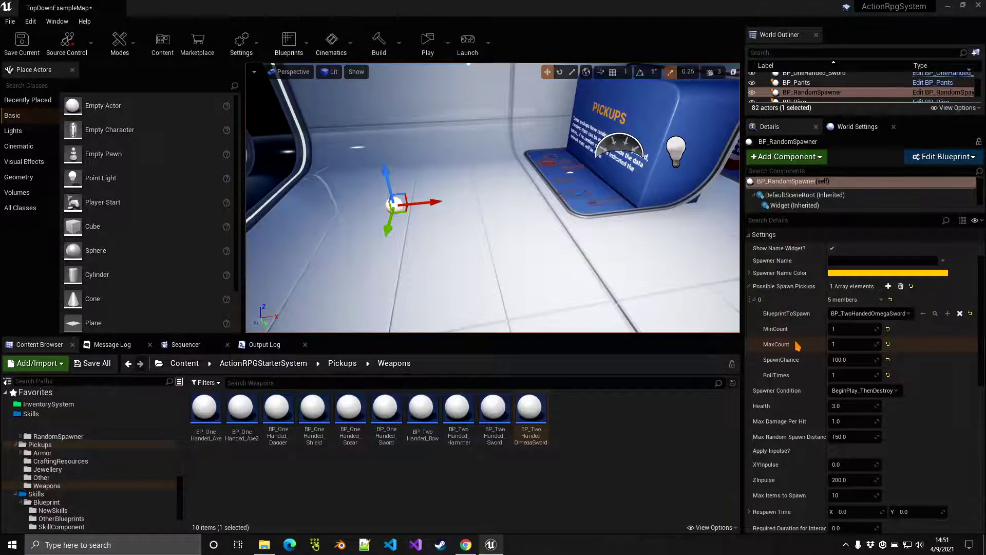
pyautogui.scroll(-1, 799, 346)
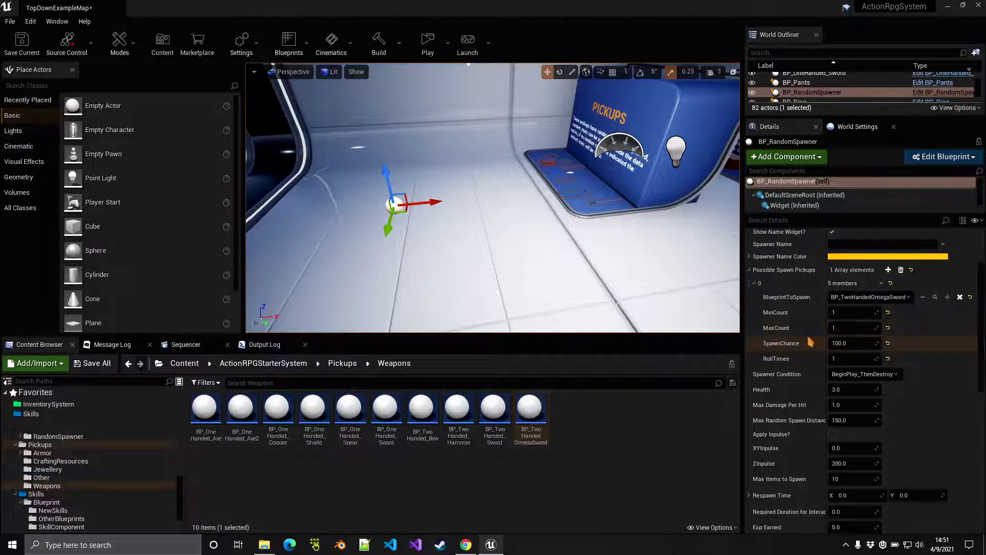
pyautogui.click(835, 343)
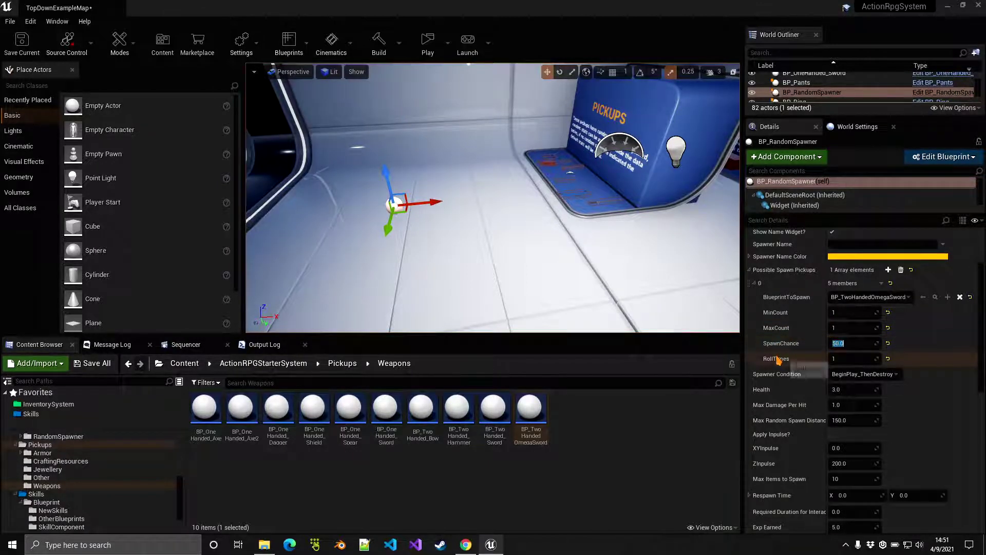
pyautogui.scroll(-2, 801, 365)
pyautogui.click(838, 325)
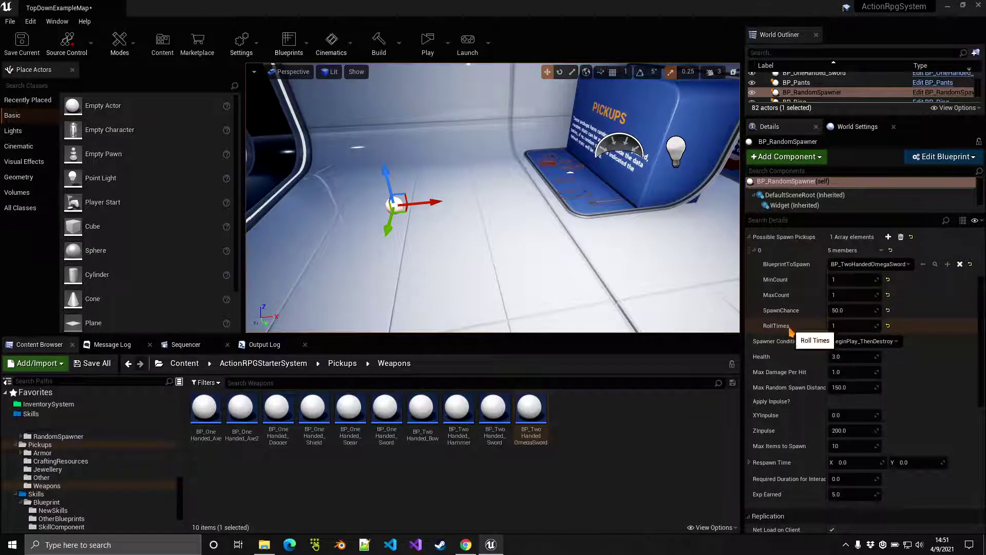
pyautogui.scroll(-1, 780, 340)
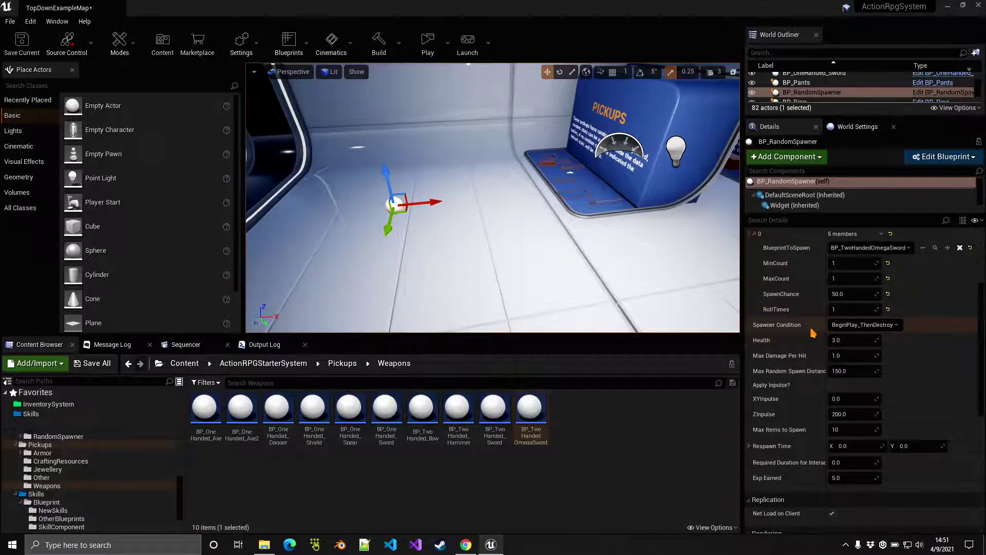
pyautogui.click(753, 234)
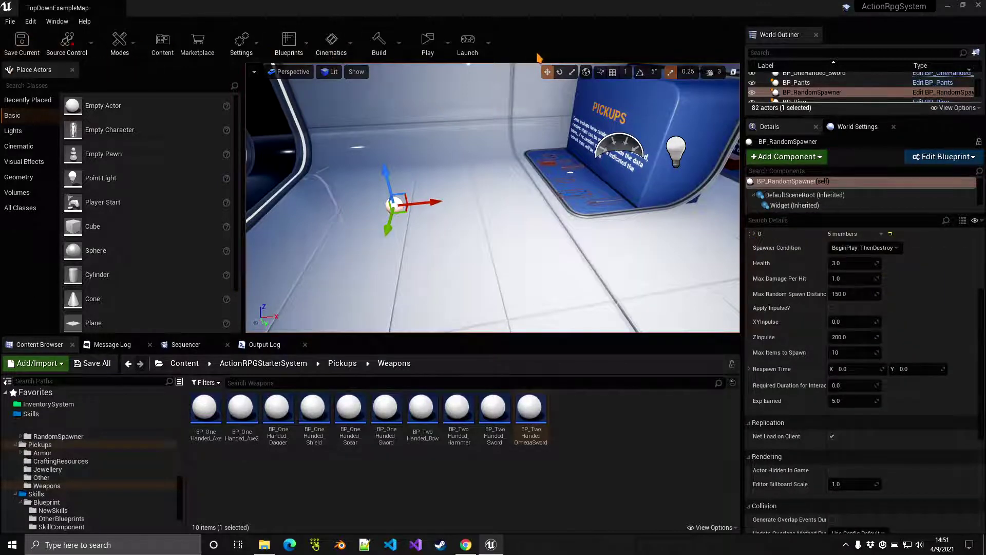
# - Playtest the level three times to check whether the spawner drops the Omega Sword, ending each session
pyautogui.click(428, 41)
pyautogui.click(282, 282)
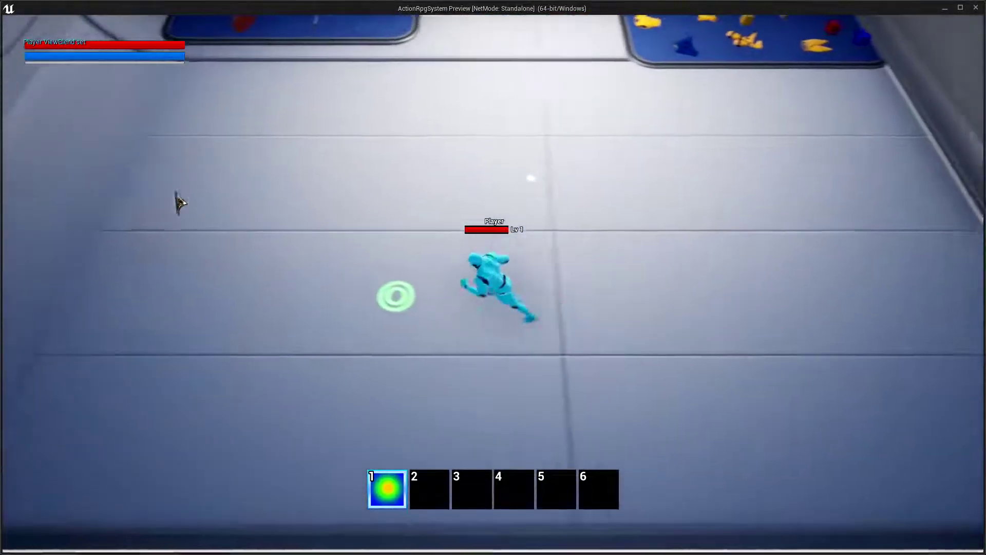
pyautogui.press('Escape')
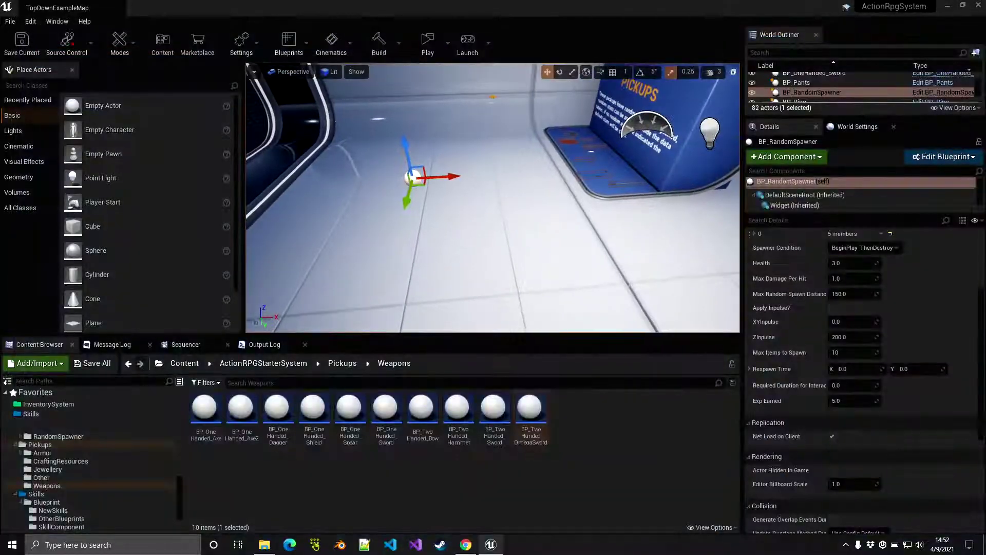
pyautogui.click(428, 42)
pyautogui.click(324, 245)
pyautogui.press('Escape')
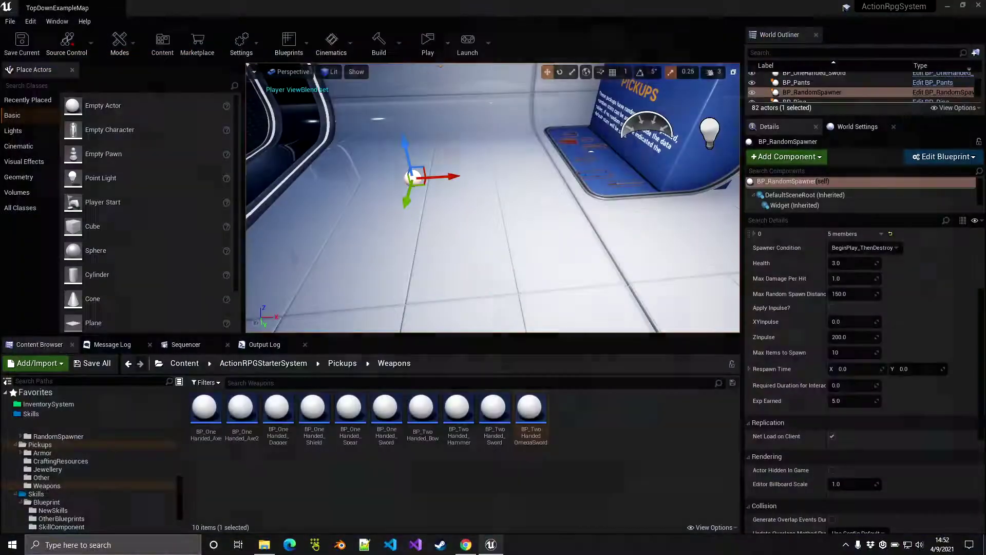
pyautogui.click(429, 42)
pyautogui.click(290, 306)
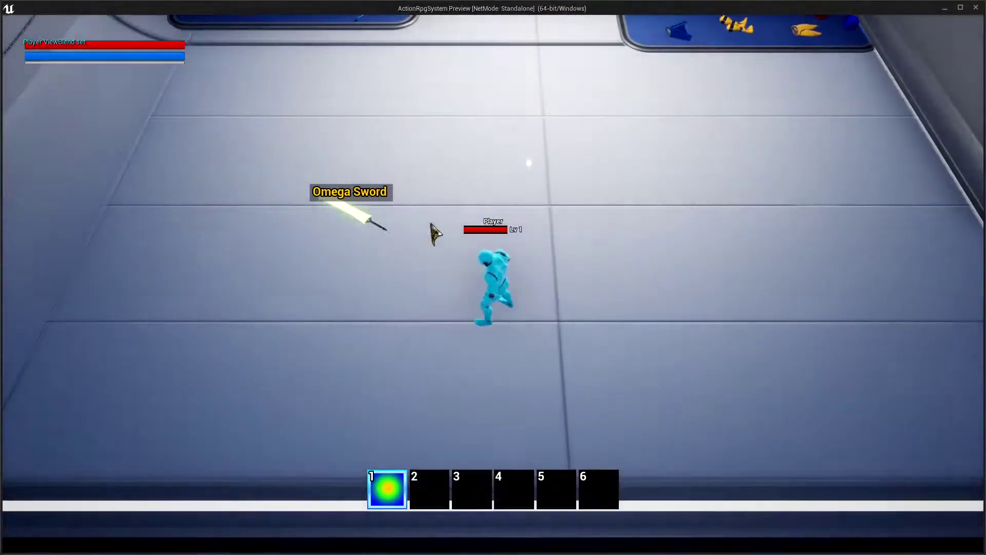
pyautogui.press('Escape')
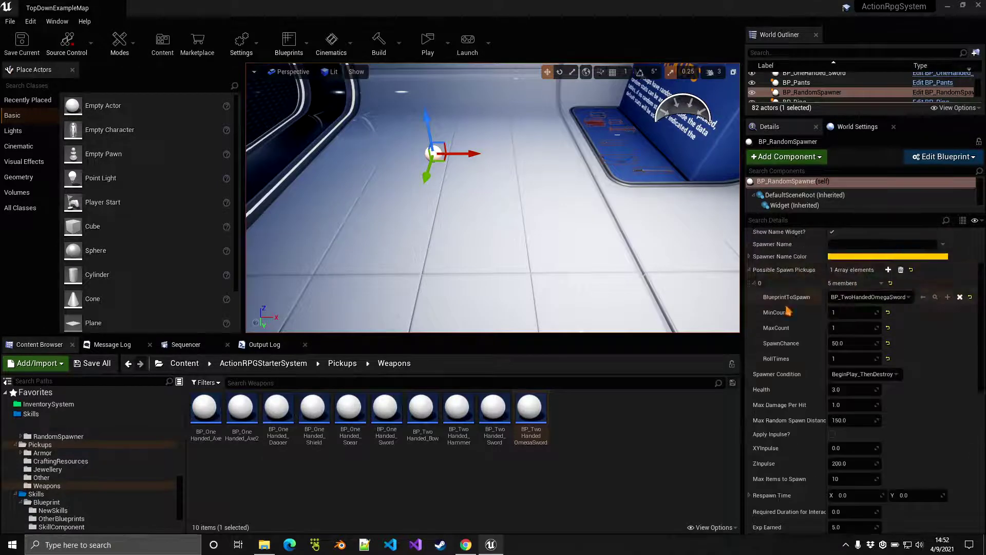
# - Add a second Possible Spawn Pickups entry and set its BlueprintToSpawn to BP_TwoHanded_Hammer
pyautogui.scroll(3, 770, 339)
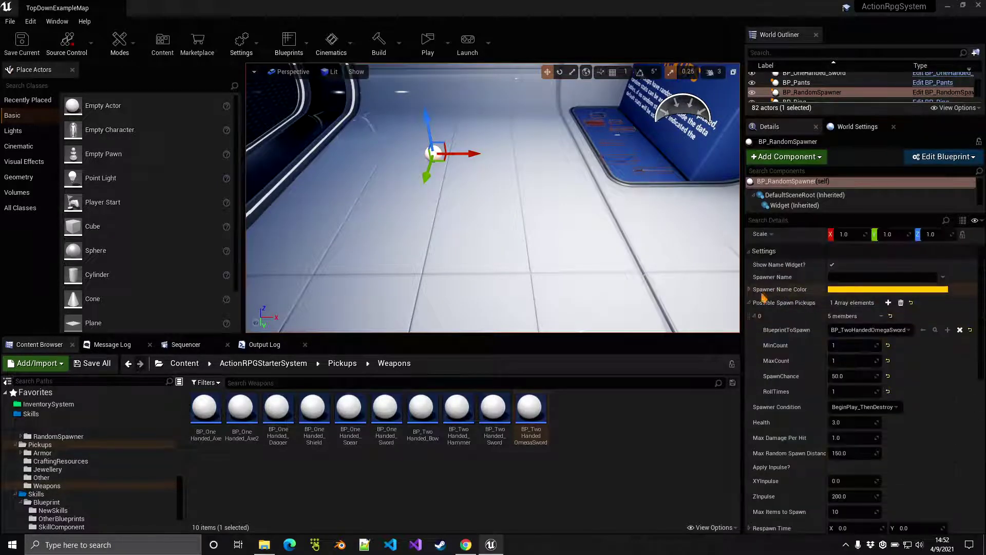
pyautogui.click(888, 302)
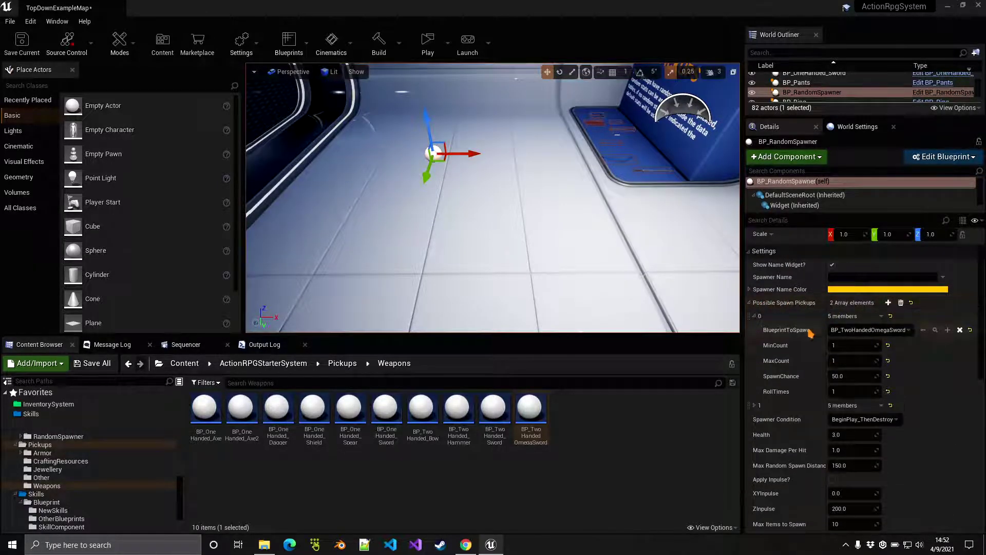
pyautogui.scroll(-2, 758, 373)
pyautogui.click(754, 356)
pyautogui.click(843, 370)
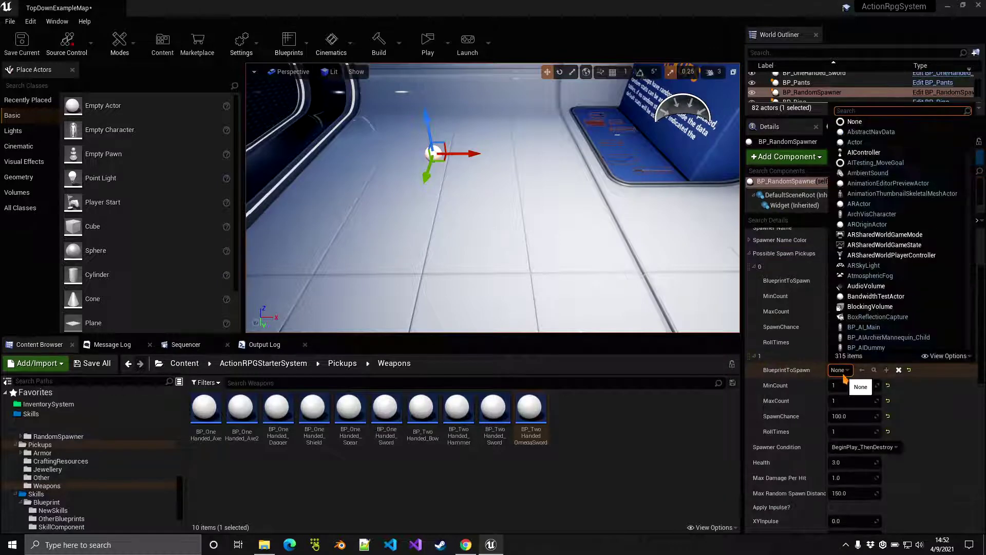
pyautogui.write('hamm')
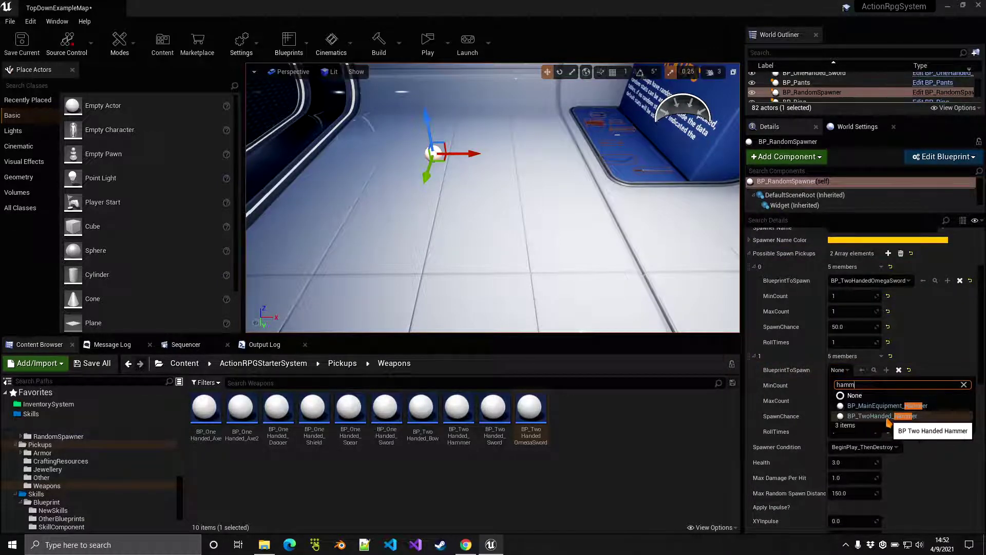
pyautogui.click(878, 420)
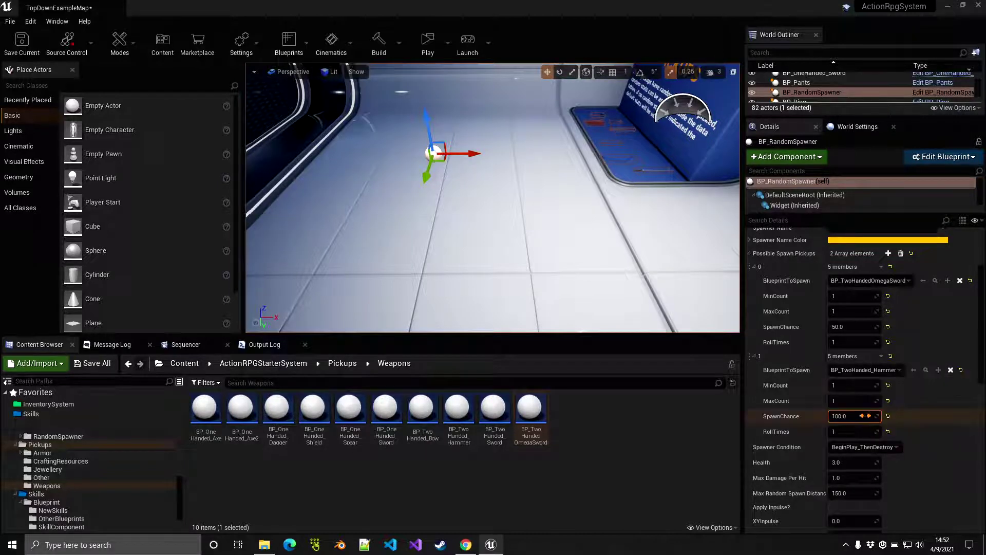
# - Set the hammer entry's SpawnChance to 50 and collapse the pickup entries
pyautogui.scroll(-3, 821, 380)
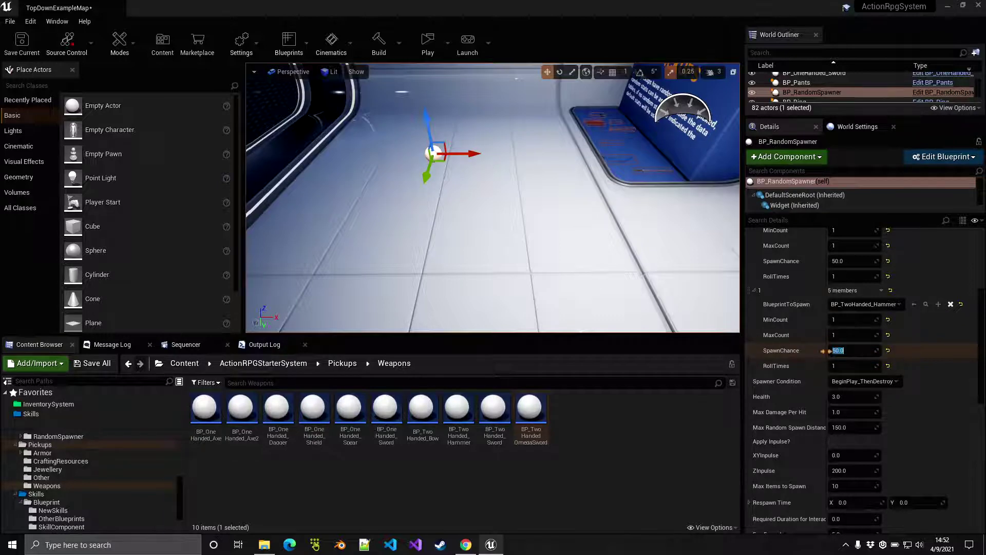
pyautogui.scroll(-1, 804, 360)
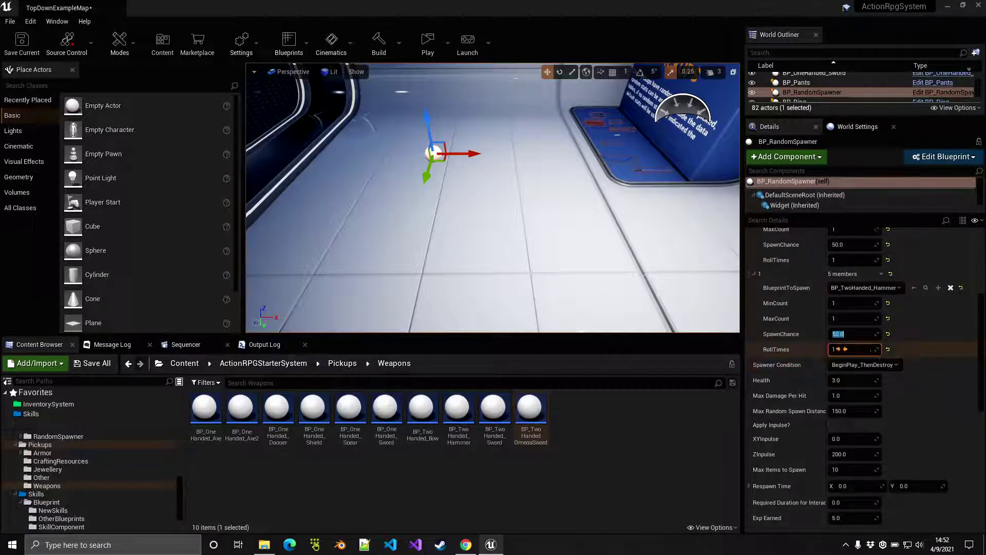
pyautogui.click(753, 273)
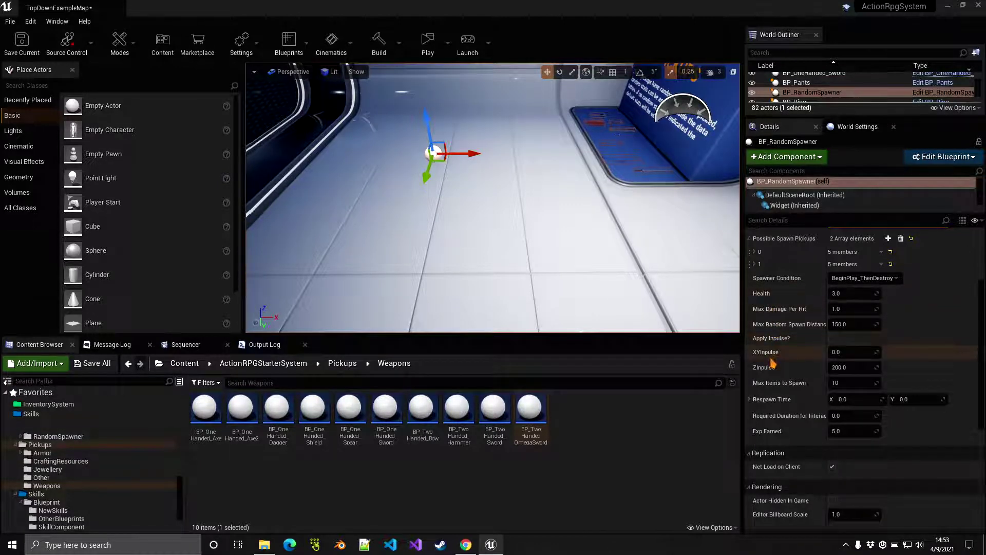
# - Enable the spawner's Apply Inpulse? option and set XYInpulse to 100
pyautogui.scroll(-1, 766, 353)
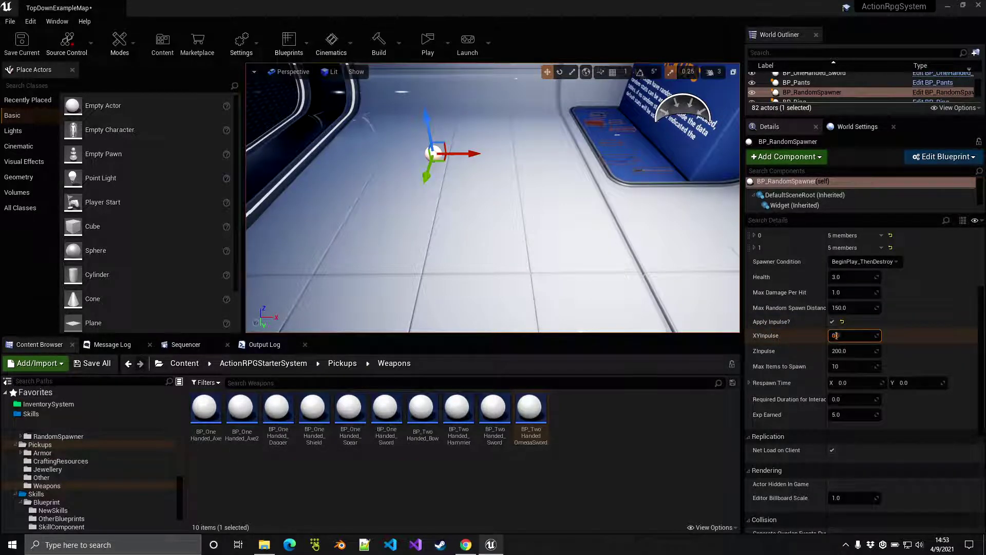
pyautogui.click(836, 335)
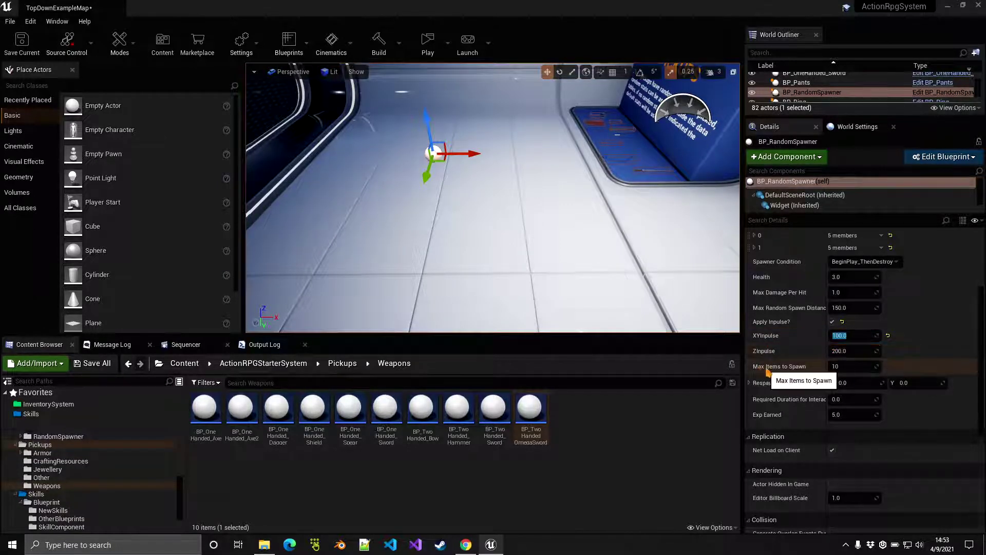
# - Set the random spawner's Max Items to Spawn to 1 and save the level
pyautogui.click(853, 371)
pyautogui.click(851, 368)
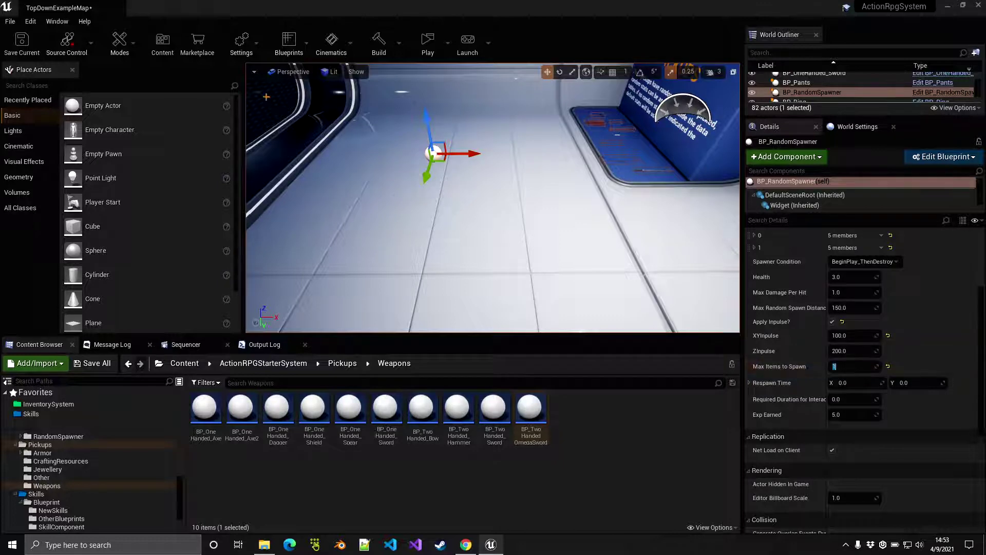
pyautogui.click(18, 42)
# - Review the settings of both Possible Spawn Pickups entries, including their spawn chances, and collapse them again
pyautogui.scroll(1, 823, 311)
pyautogui.scroll(2, 824, 312)
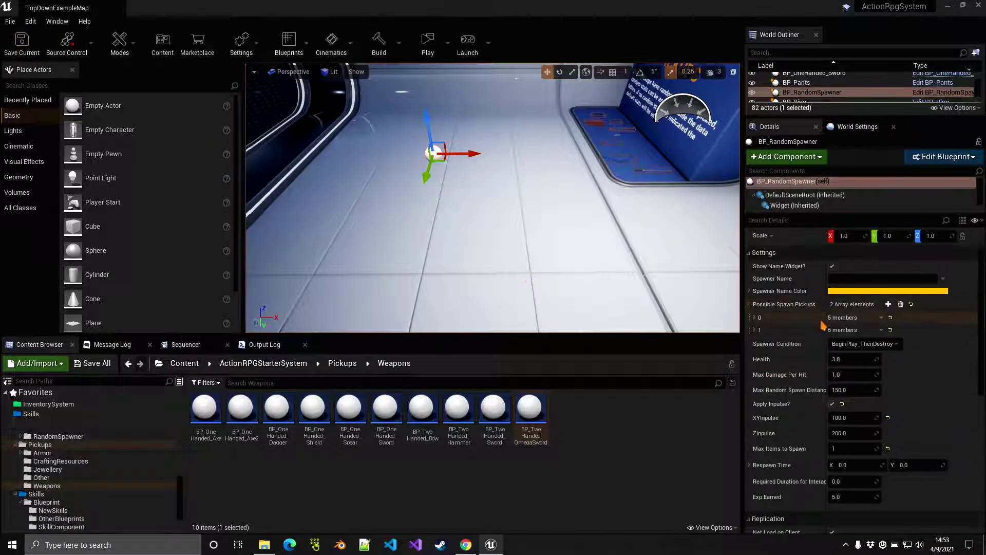
pyautogui.click(755, 318)
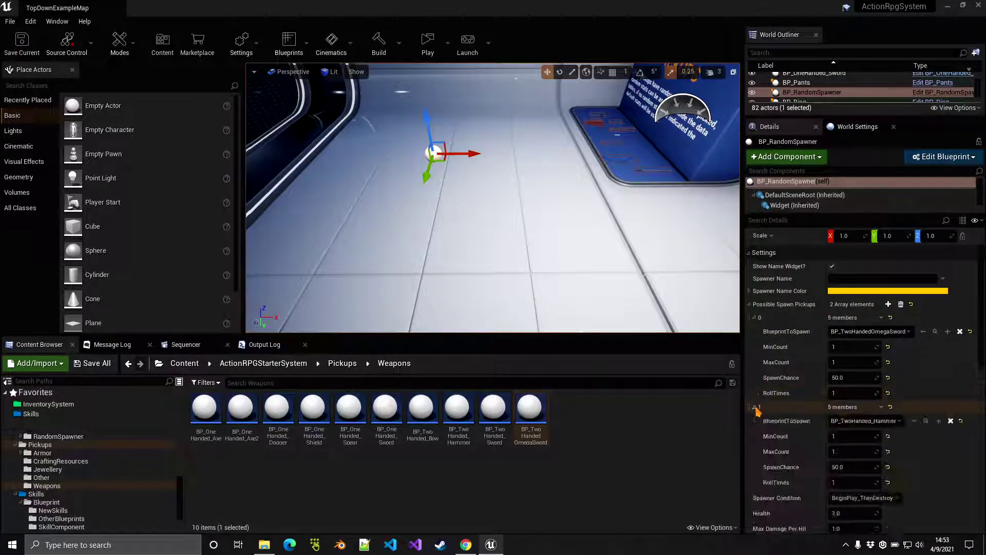
pyautogui.click(756, 317)
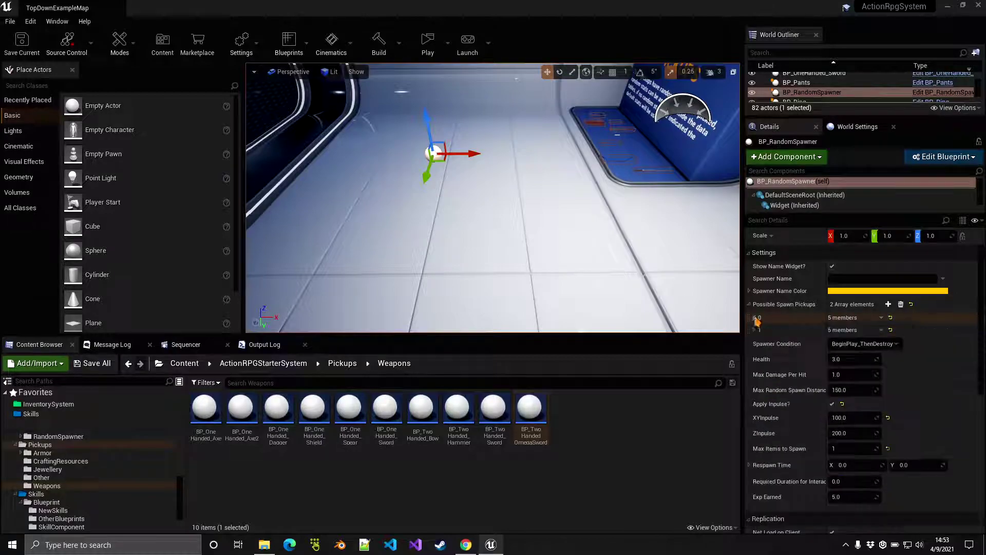
# - Playtest the level twice to check which weapon the spawner drops, moving the player around and ending each session
pyautogui.click(427, 42)
pyautogui.click(359, 273)
pyautogui.press('Escape')
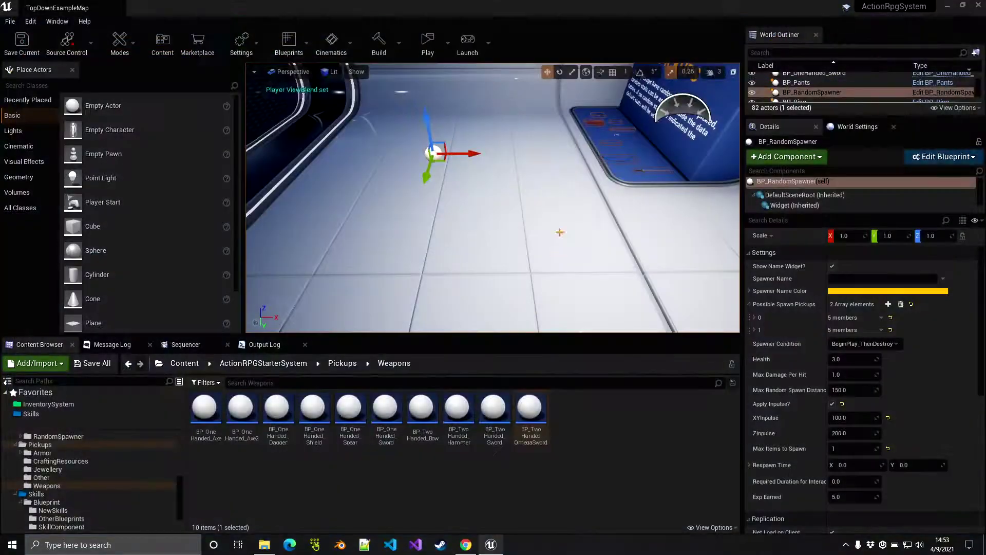
pyautogui.click(428, 44)
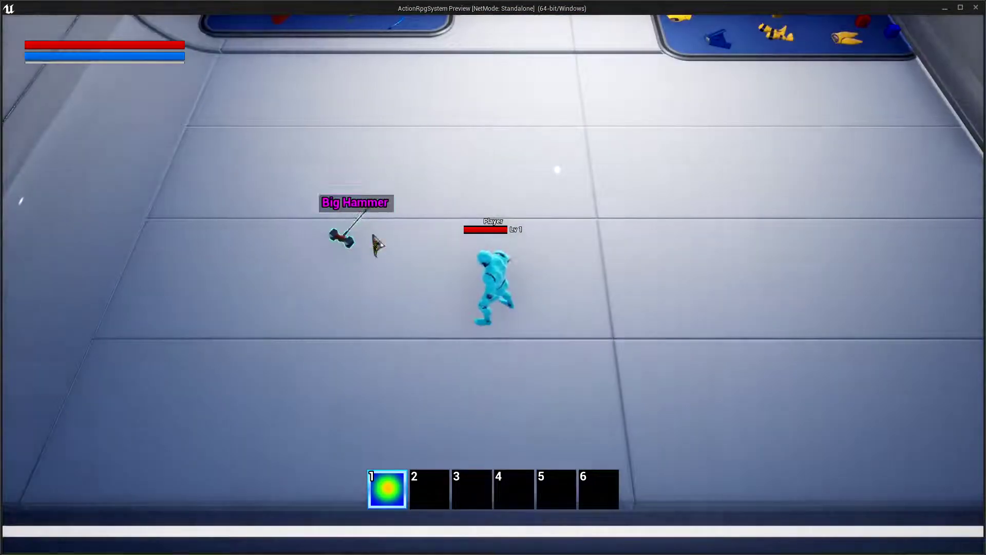
pyautogui.click(432, 290)
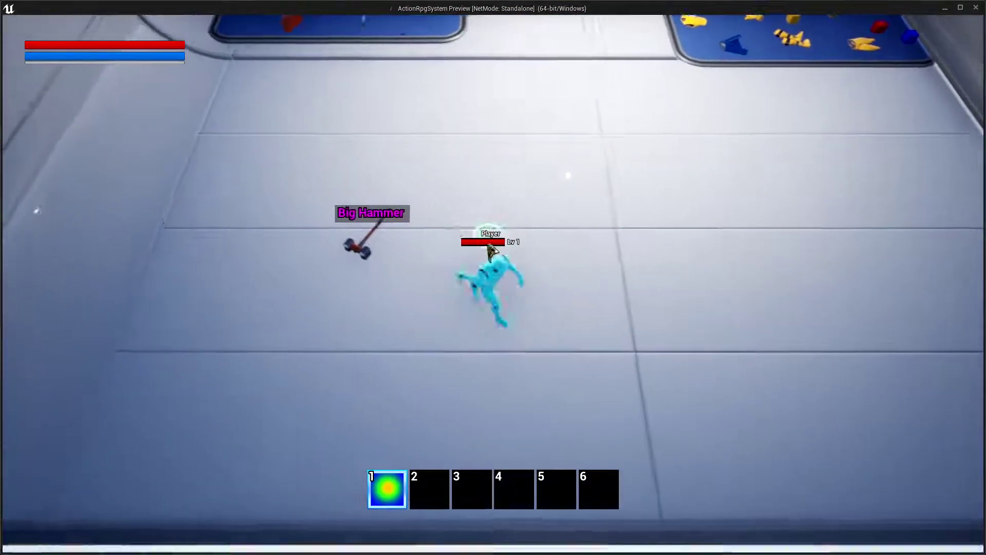
pyautogui.press('Escape')
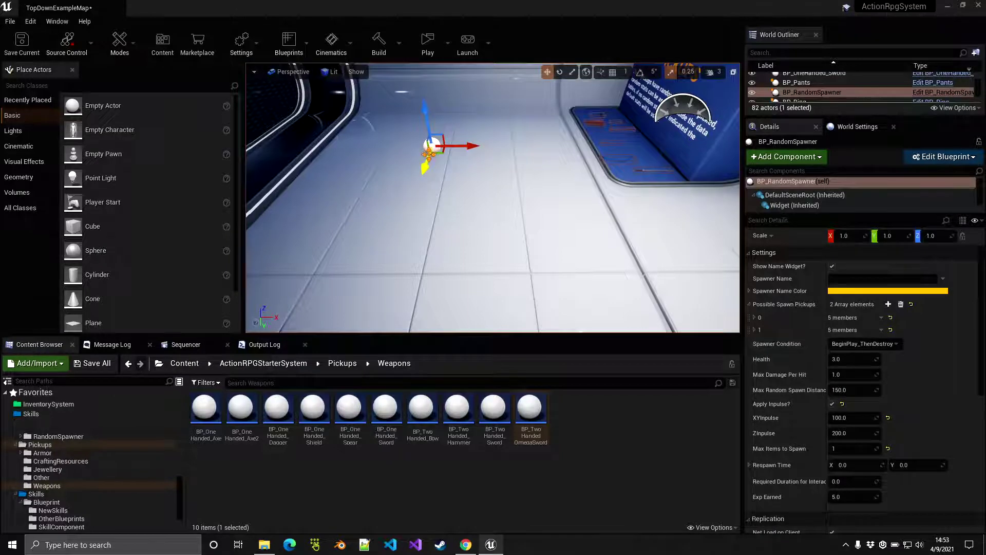
# - Delete the BP_RandomSpawner actor from the level and return to the RandomSpawner content folder
pyautogui.press('Delete')
pyautogui.click(339, 475)
pyautogui.hotkey('alt', 'Left')
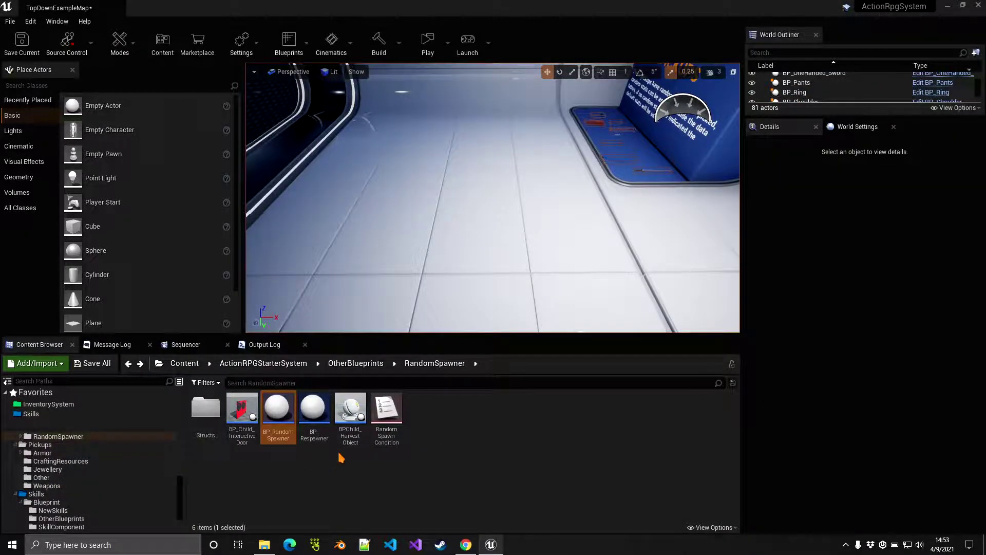
# - Place a BPChild_HarvestObject from the RandomSpawner folder on the floor in the middle of the corridor
pyautogui.moveTo(359, 257); pyautogui.dragTo(350, 221, button='right')
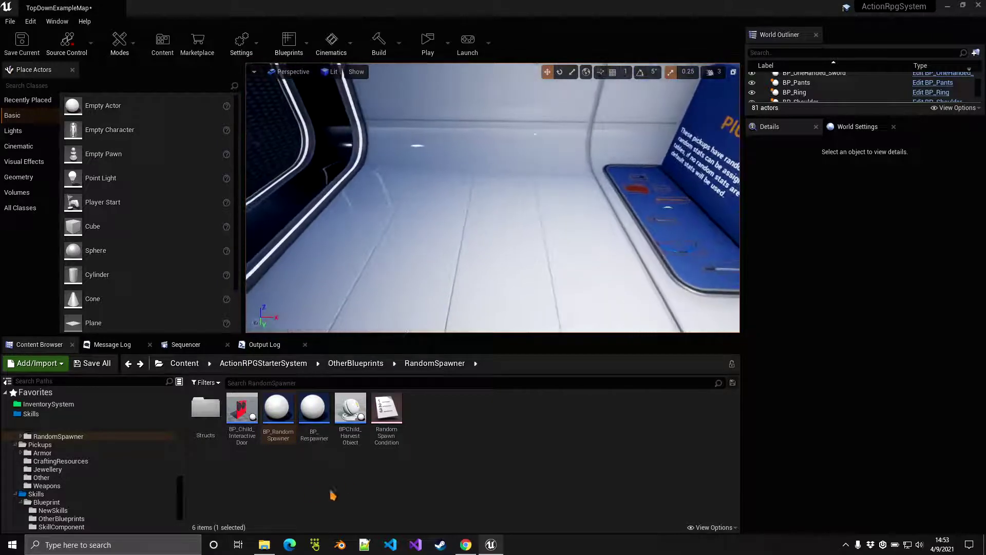
pyautogui.click(350, 418)
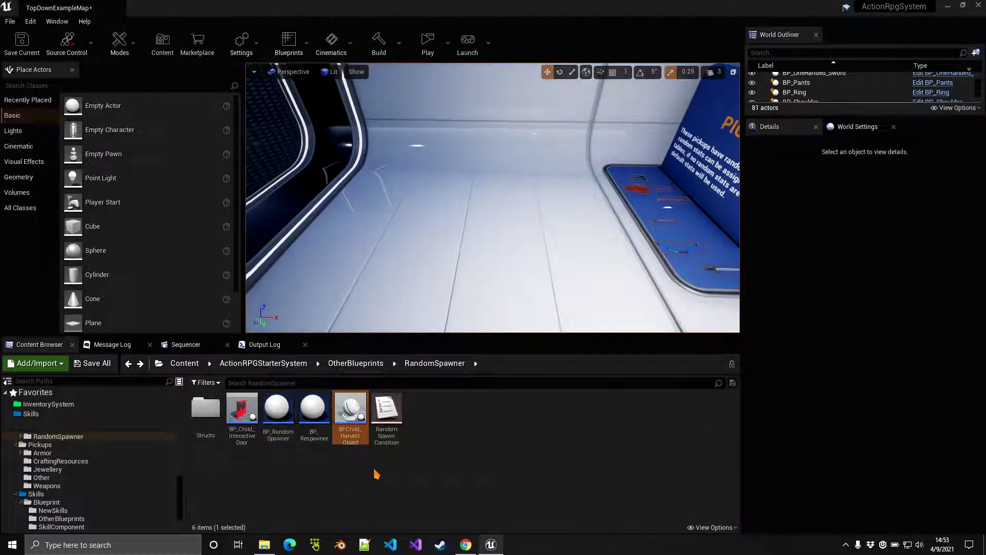
pyautogui.rightClick(344, 414)
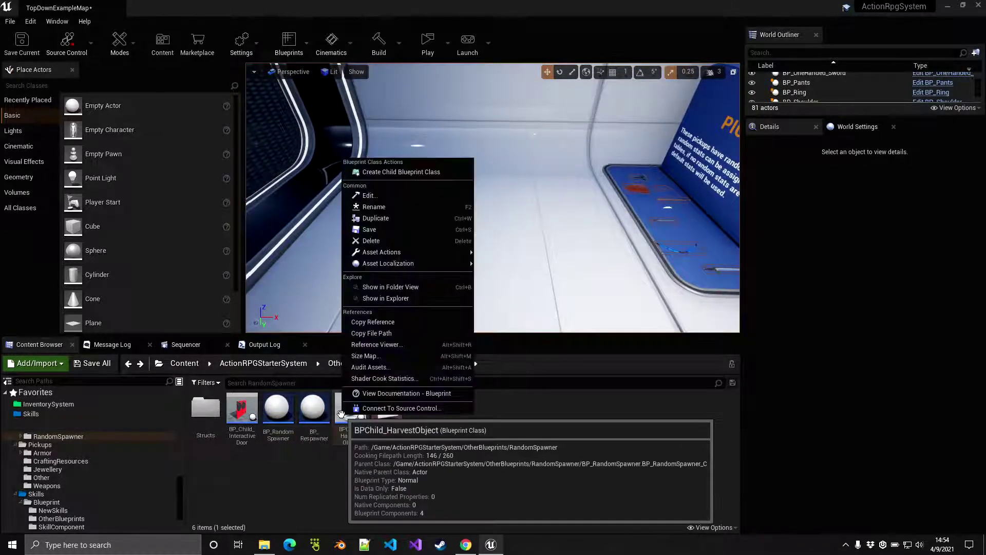
pyautogui.click(454, 488)
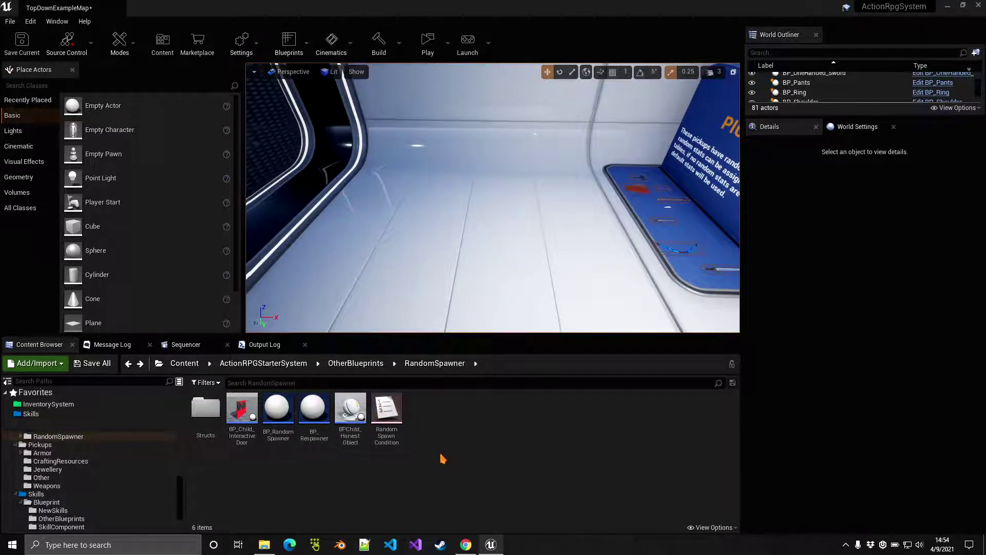
pyautogui.moveTo(350, 408); pyautogui.dragTo(449, 232)
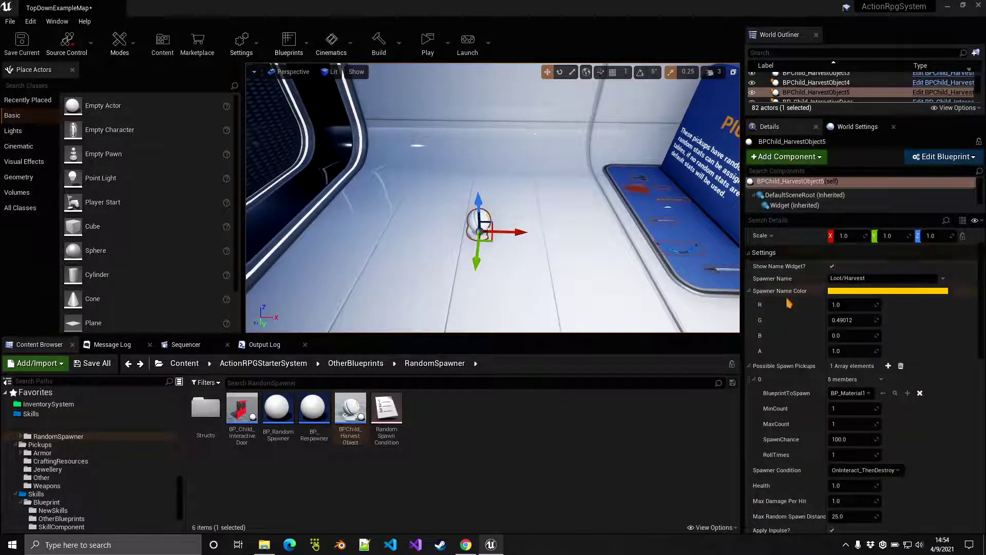
# - Rotate the placed harvest object about its vertical axis so its front faces the camera, keeping it selected
pyautogui.moveTo(565, 251); pyautogui.dragTo(549, 270, button='right')
pyautogui.press('e')
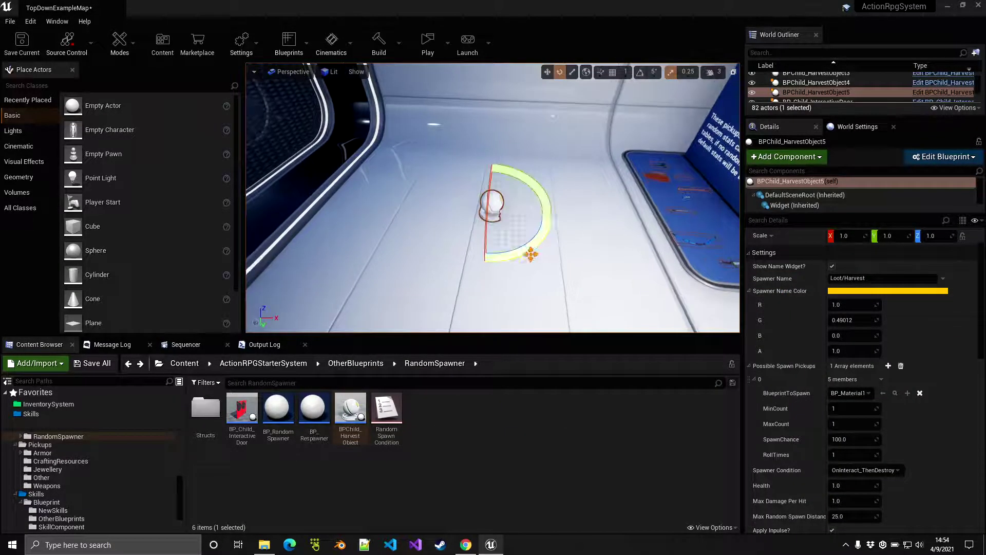
pyautogui.moveTo(531, 253); pyautogui.dragTo(486, 262)
pyautogui.moveTo(533, 258); pyautogui.dragTo(533, 231, button='right')
pyautogui.press('Escape')
pyautogui.click(499, 232)
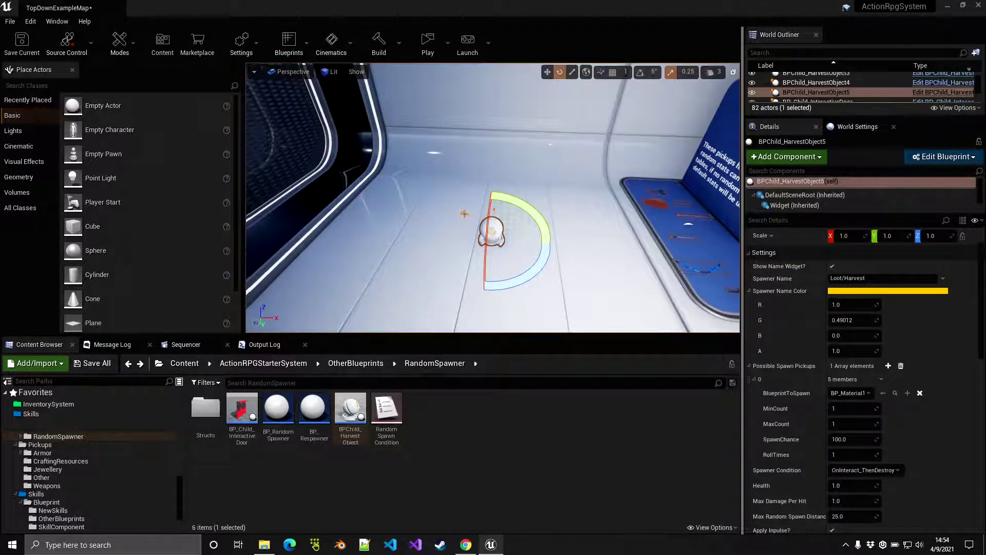
# - Set the harvest object's Spawner Name to "Spawner", collapse its colour channels, and playtest the level to see the name label
pyautogui.click(873, 279)
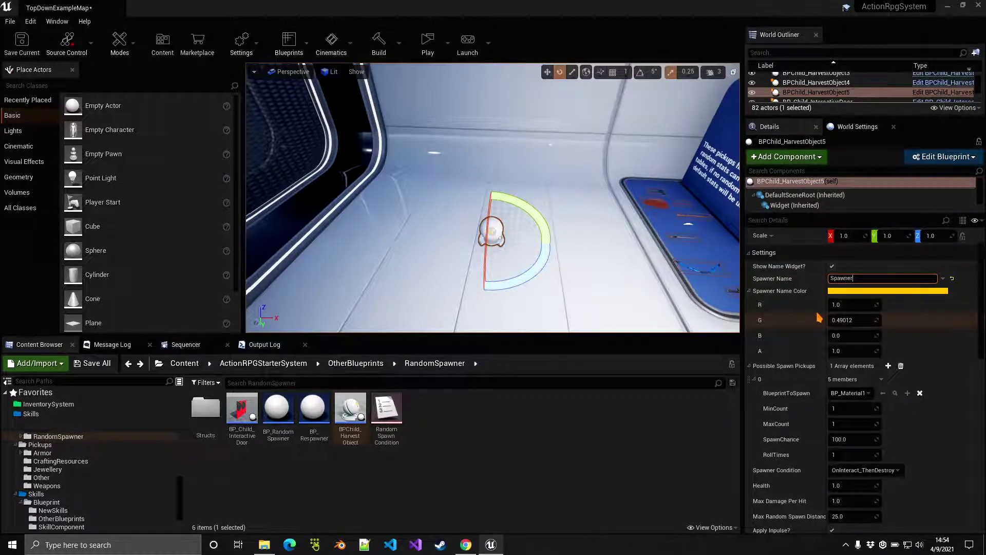
pyautogui.click(778, 291)
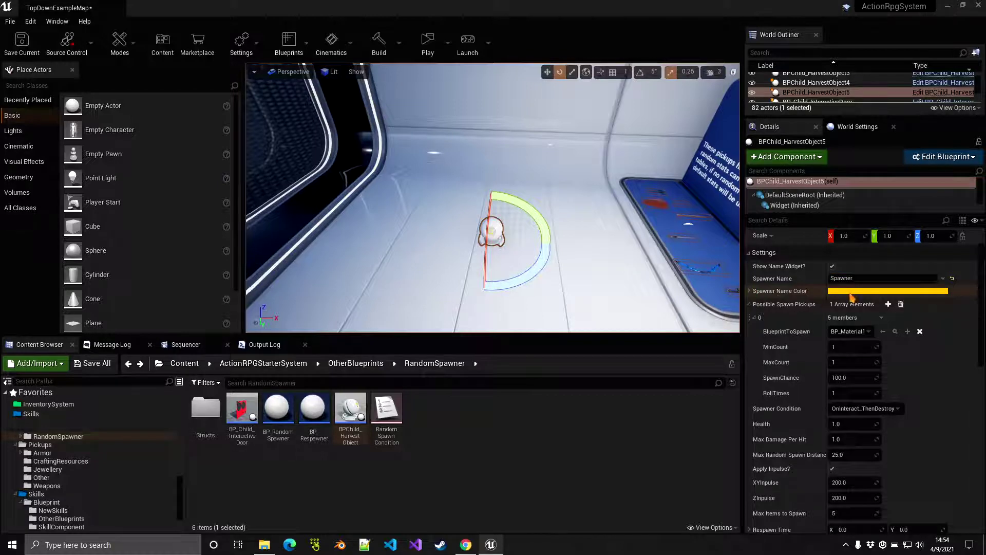
pyautogui.click(429, 47)
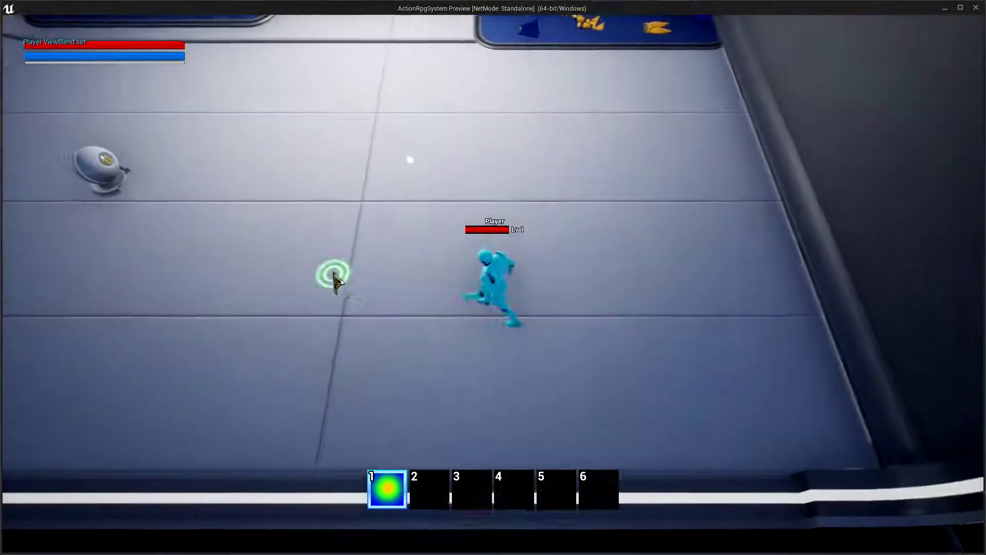
pyautogui.moveTo(335, 281)
pyautogui.mouseDown()
pyautogui.moveTo(379, 242)
pyautogui.moveTo(406, 290)
pyautogui.mouseUp()
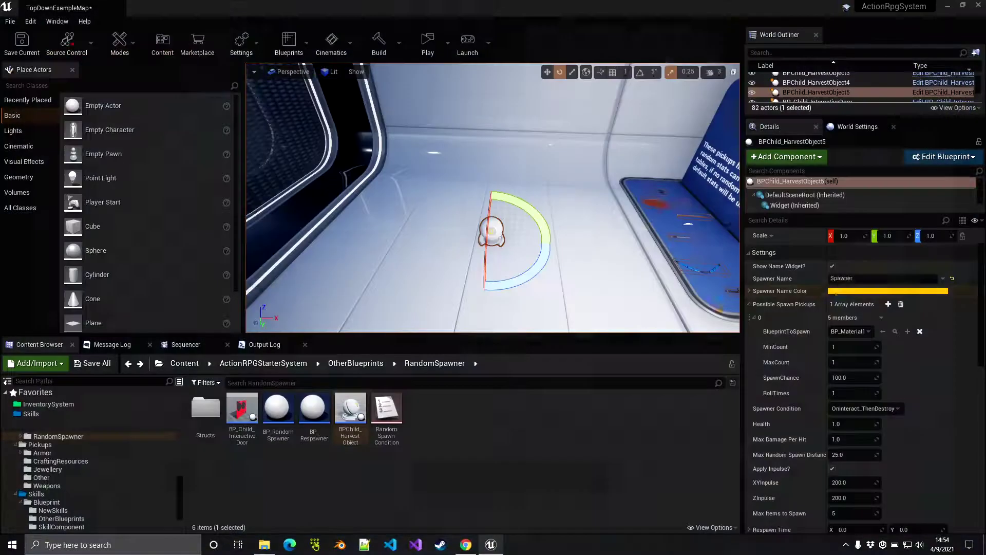
# - Change the harvest object's Spawner Name Color to cyan (hex sRGB 00FFFDFF) and playtest the level
pyautogui.click(843, 290)
pyautogui.click(698, 332)
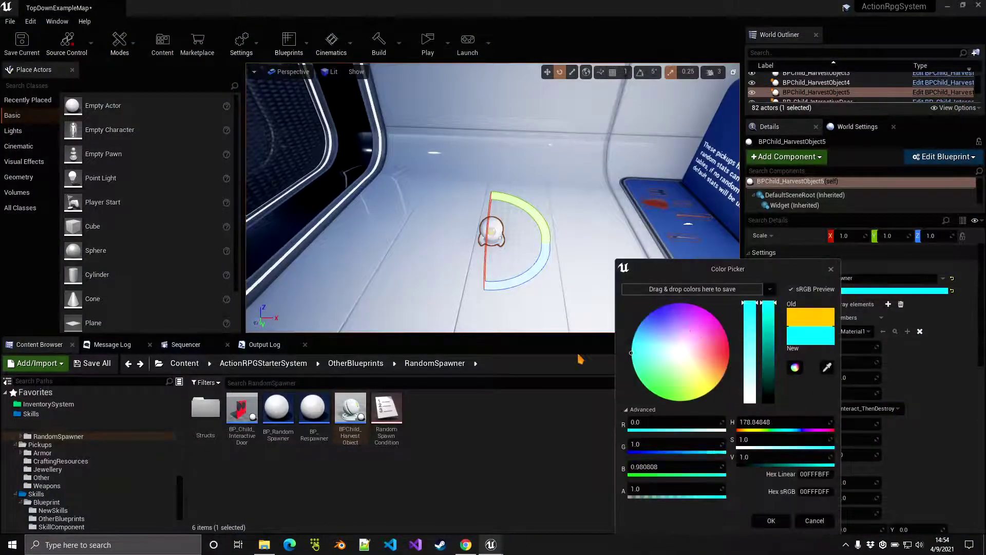
pyautogui.click(785, 520)
pyautogui.click(427, 41)
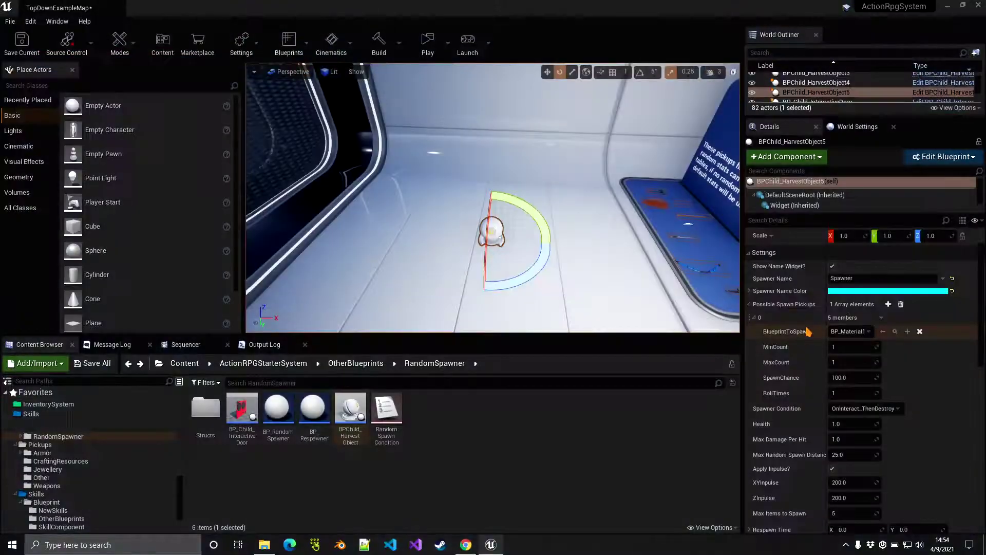
# - Set BlueprintToSpawn of the harvest object's first pickup entry to BP_GreenGem and collapse the entry
pyautogui.click(749, 272)
pyautogui.click(758, 268)
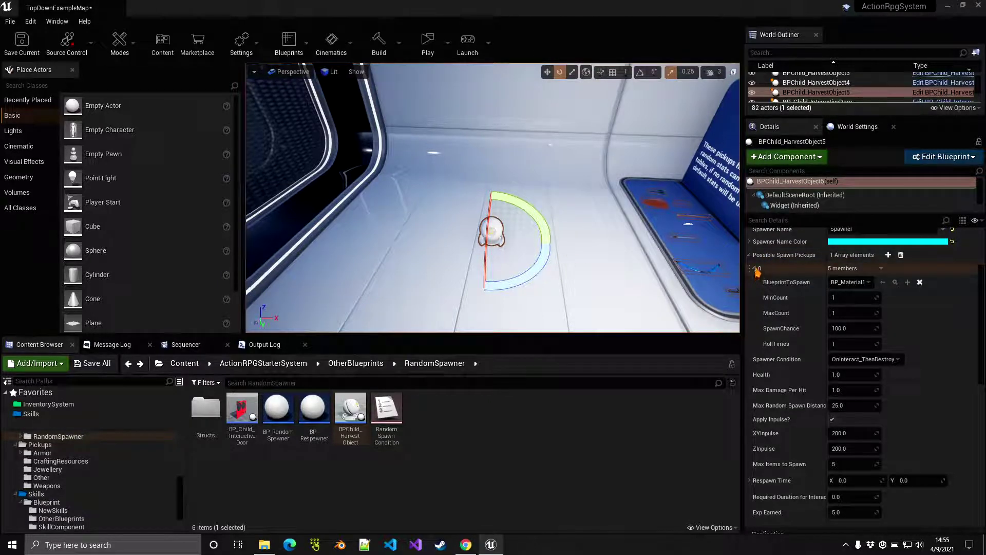
pyautogui.click(848, 282)
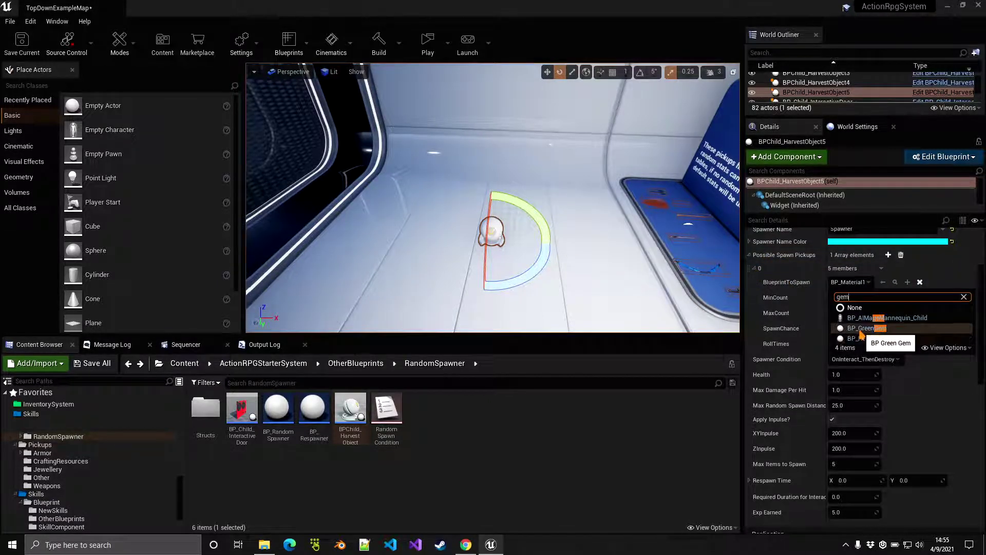
pyautogui.click(862, 329)
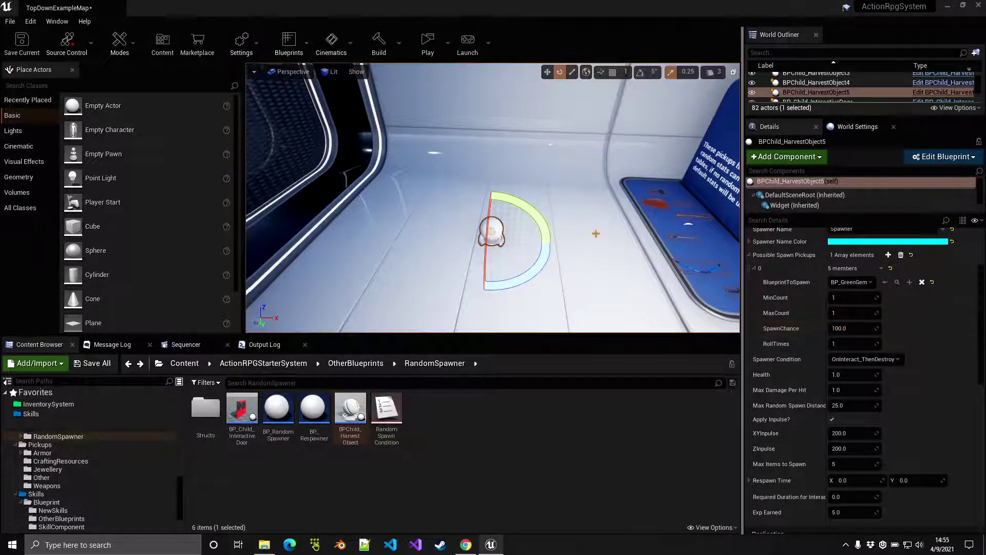
pyautogui.click(755, 268)
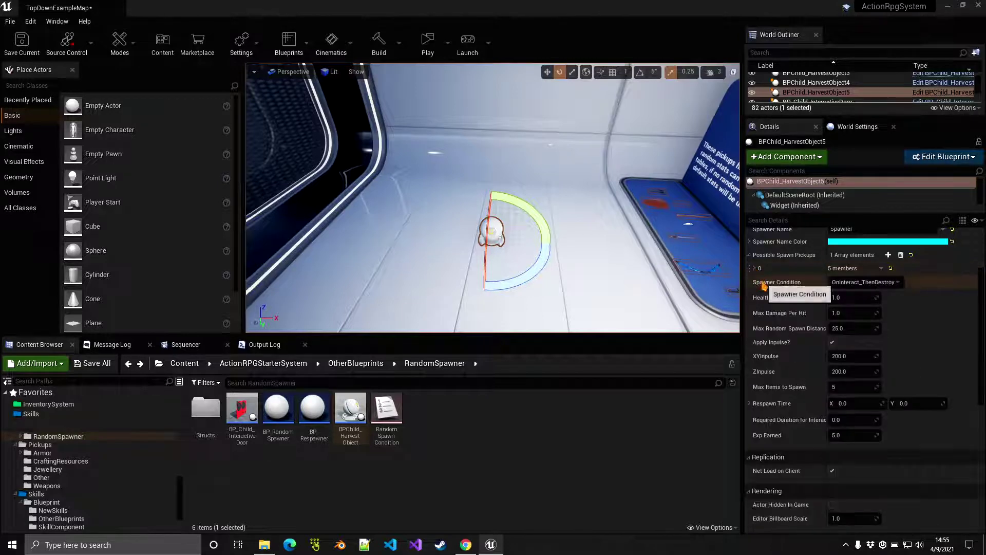
# - Examine the available Spawner Condition options for the harvest object, keeping OnInteract_ThenDestroy
pyautogui.click(867, 281)
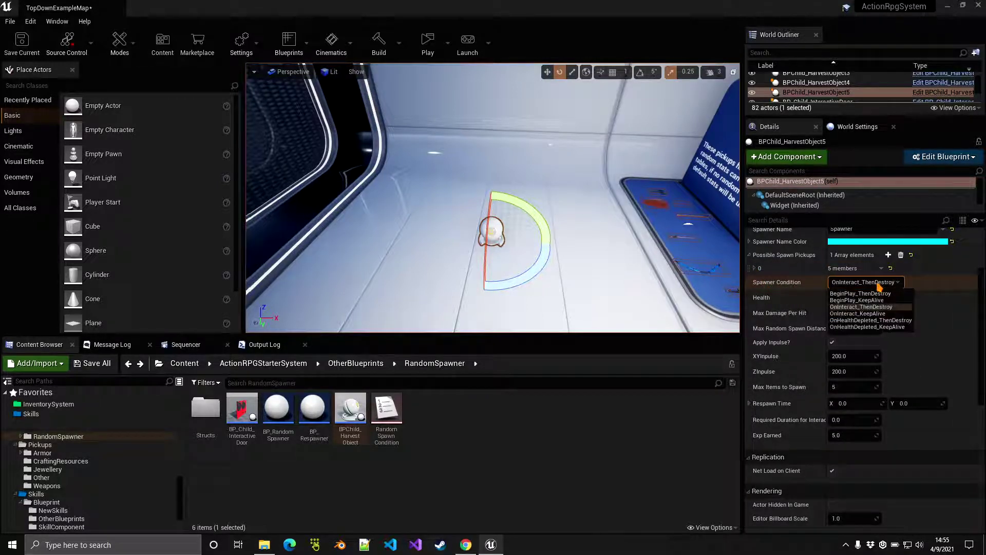
pyautogui.click(863, 297)
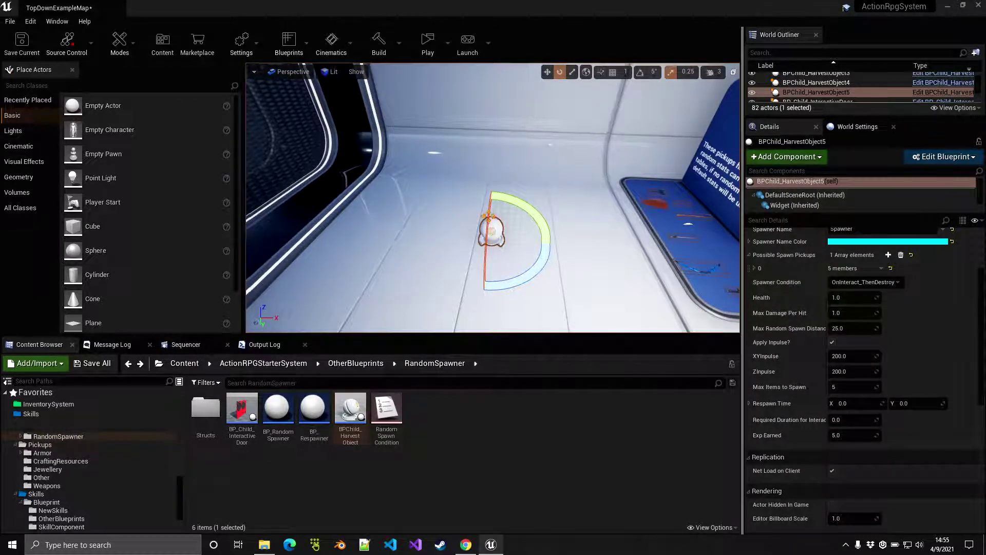
pyautogui.click(868, 281)
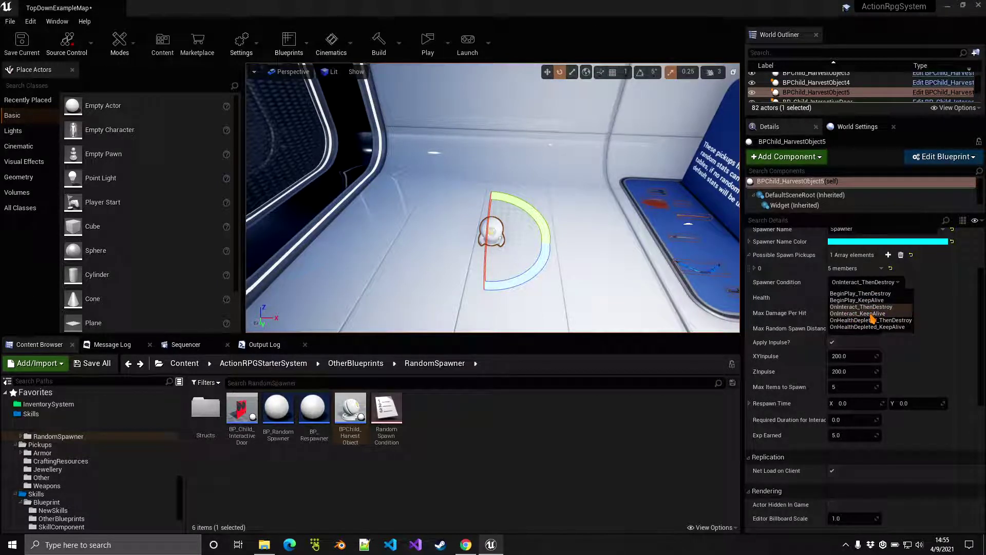
pyautogui.click(917, 283)
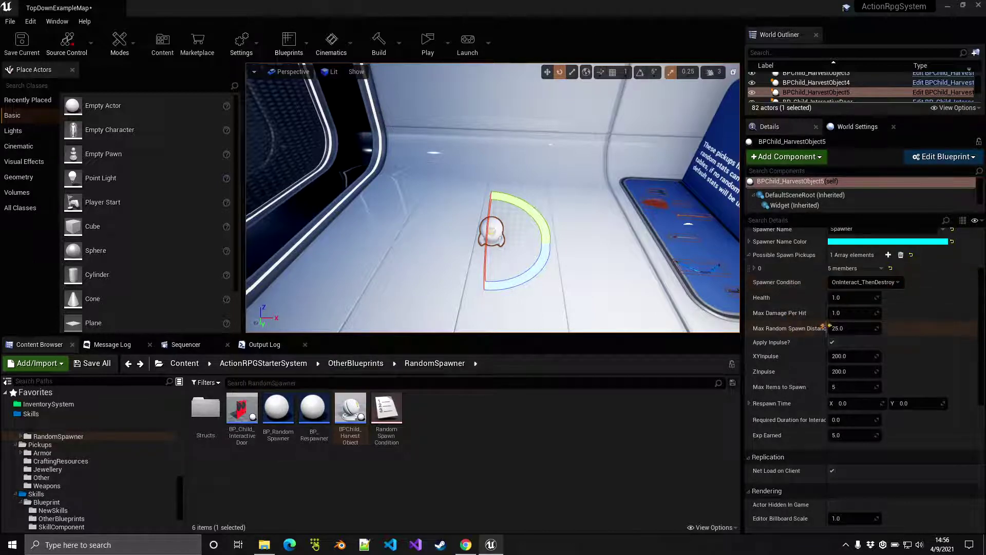
# - Widen the property name column and set the harvest object's Max Random Spawn Distance to 100
pyautogui.moveTo(826, 327); pyautogui.dragTo(841, 327)
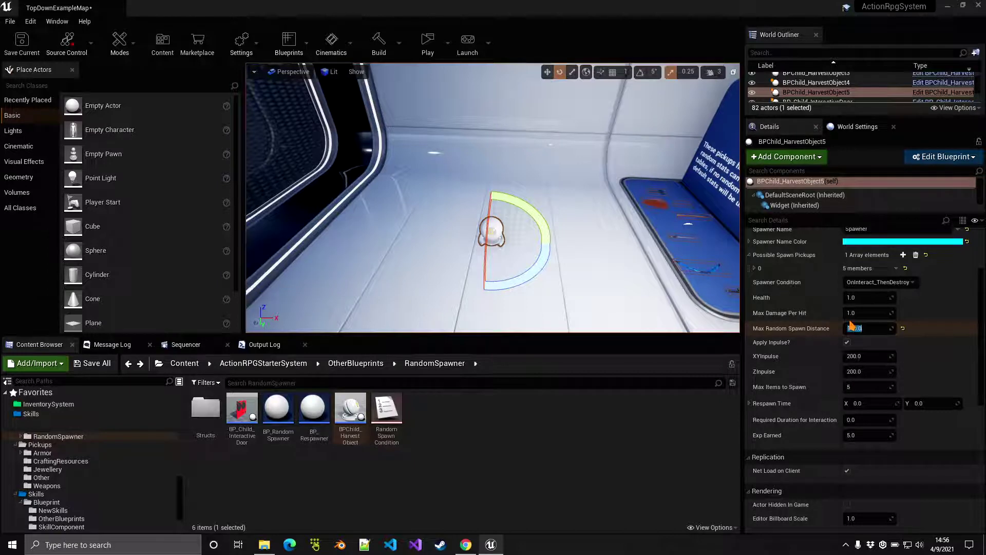
pyautogui.click(763, 344)
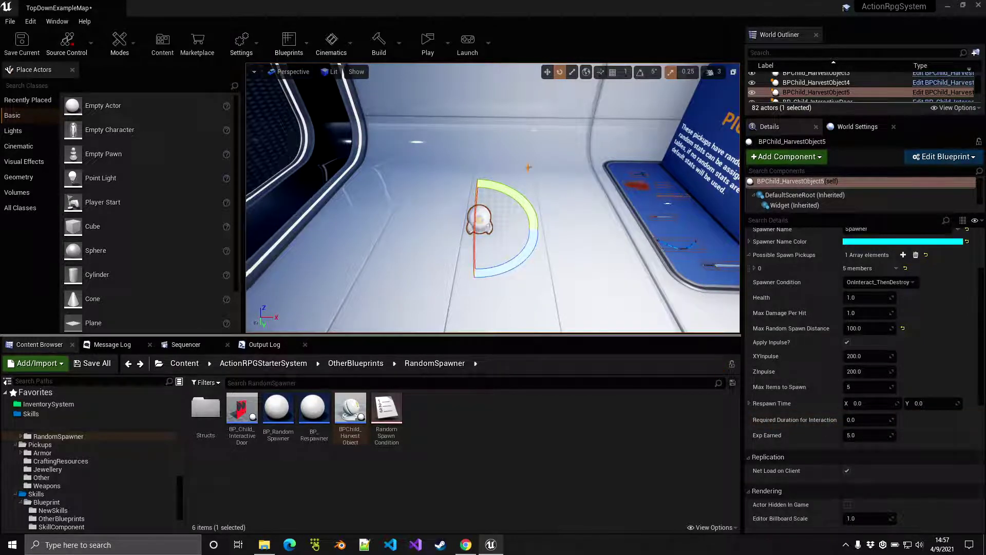
# - Playtest the level, move the player to the harvest object and interact with it to make it spawn its pickup
pyautogui.click(428, 41)
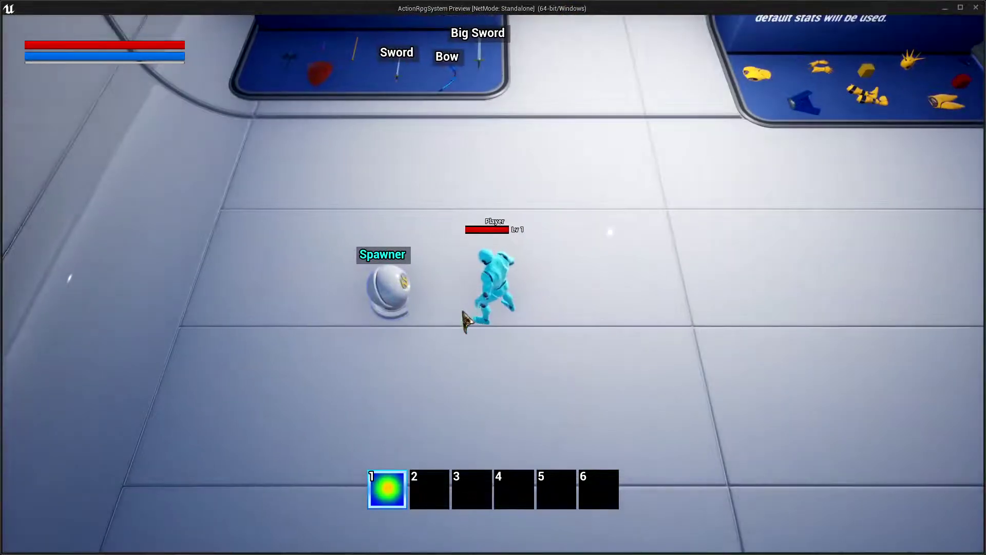
pyautogui.click(439, 303)
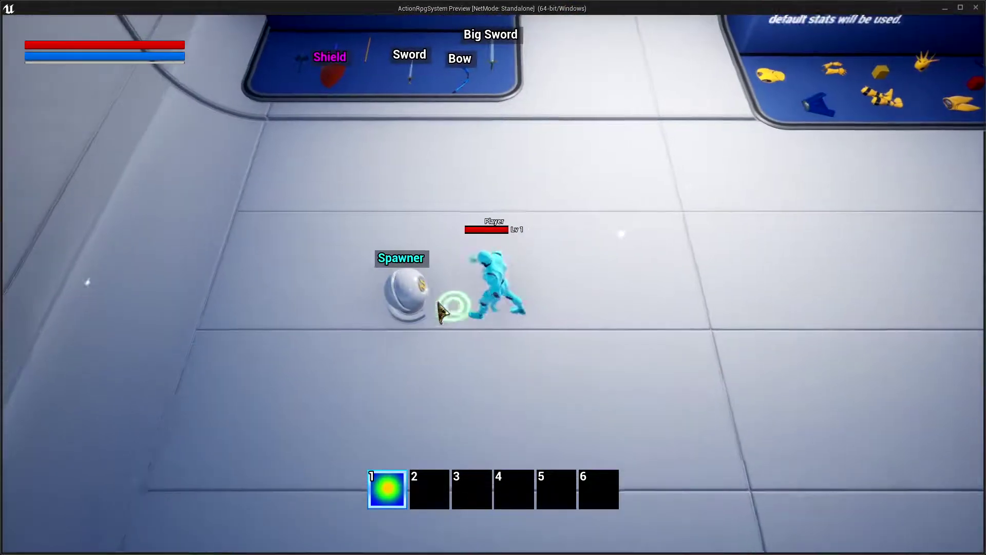
pyautogui.click(400, 262)
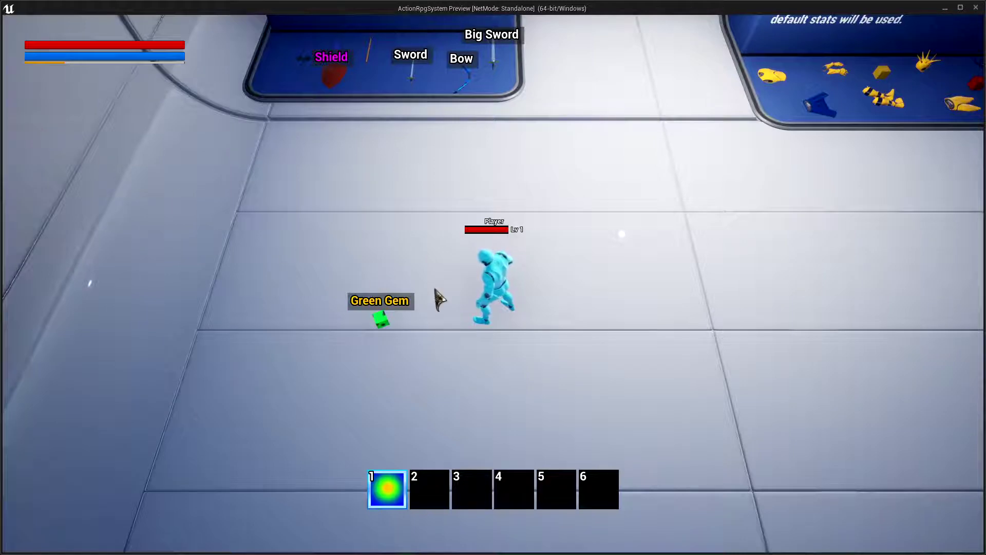
# - Collect the spawned Green Gem, walk the player around the empty spawn area, and end the playtest
pyautogui.click(394, 312)
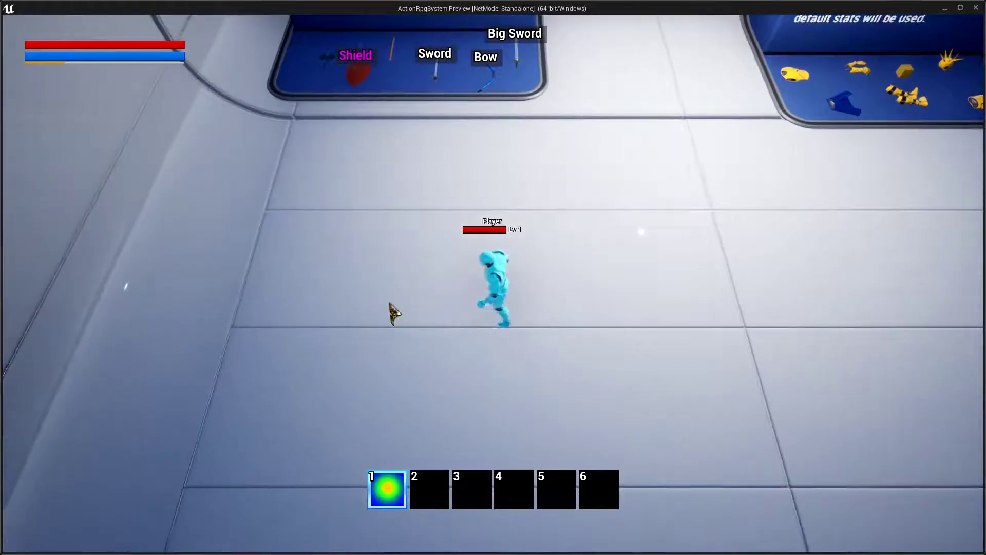
pyautogui.click(573, 326)
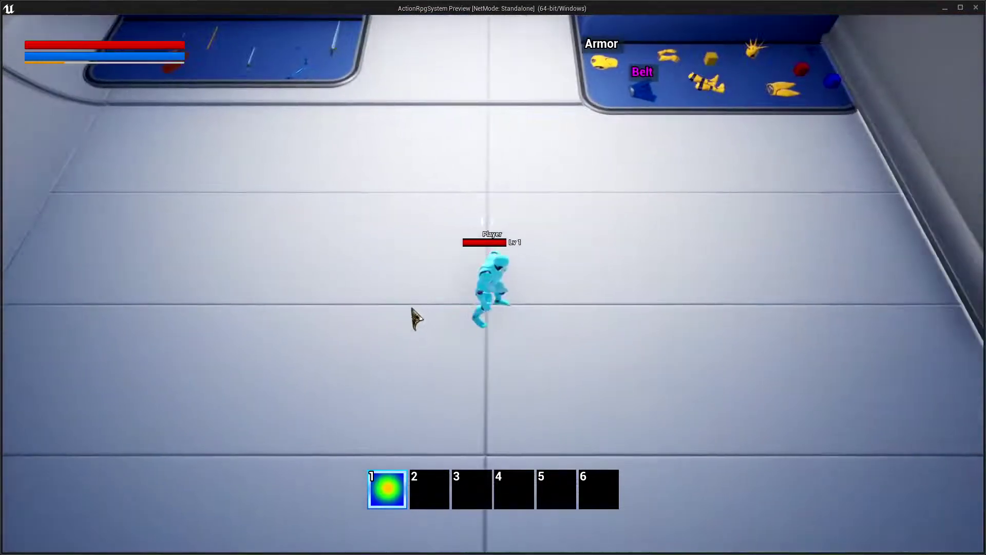
pyautogui.click(412, 308)
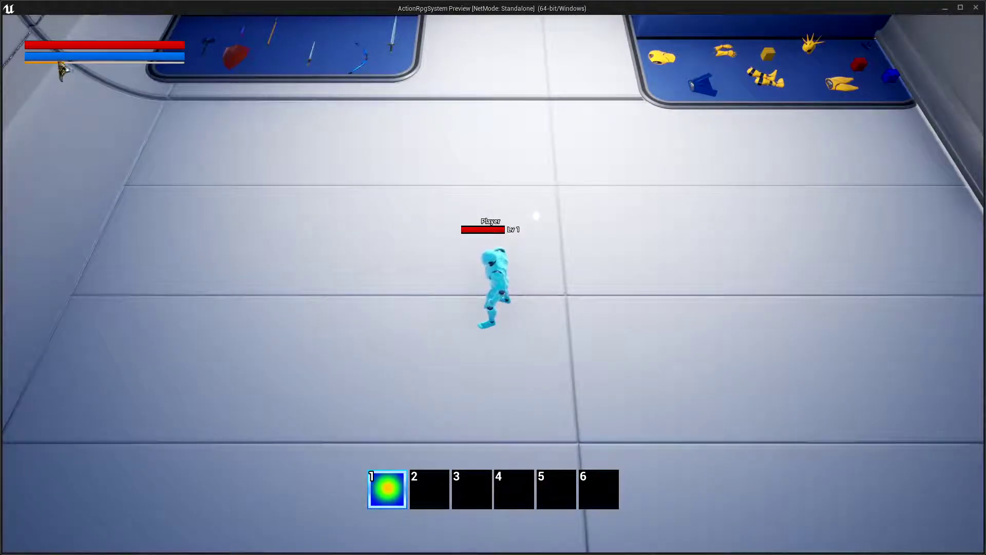
pyautogui.press('Escape')
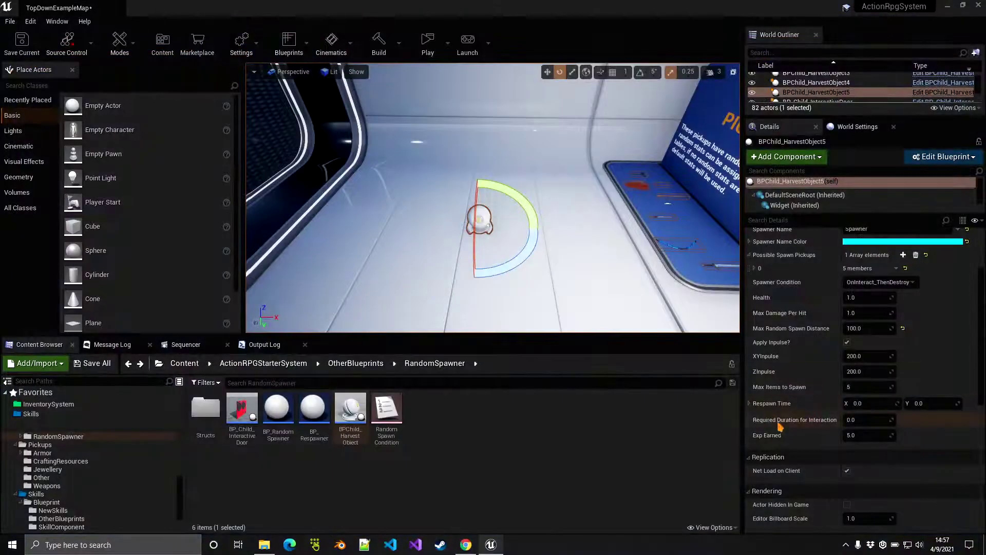
# - Set the harvest object's Respawn Time range to X 5 and Y 10
pyautogui.click(855, 403)
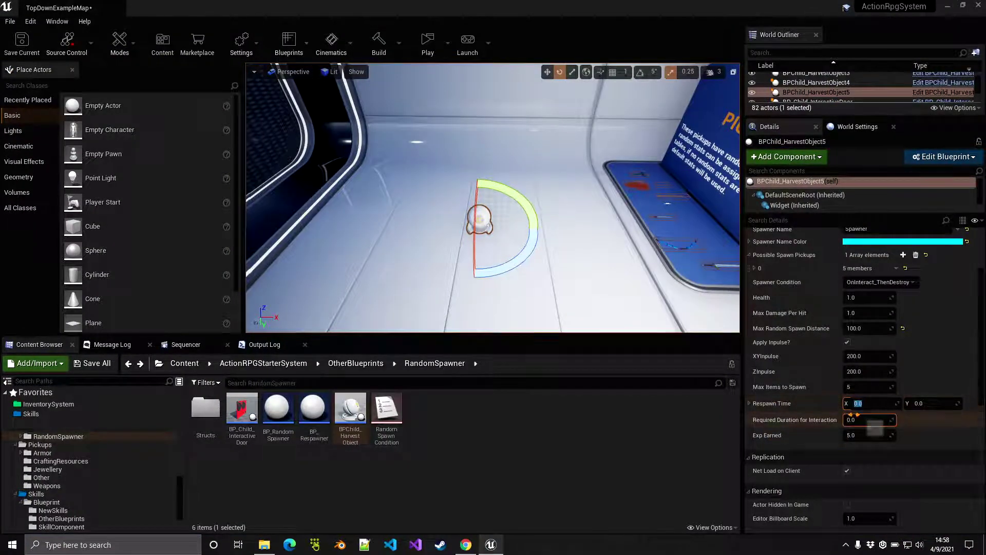
pyautogui.write('5')
pyautogui.click(936, 403)
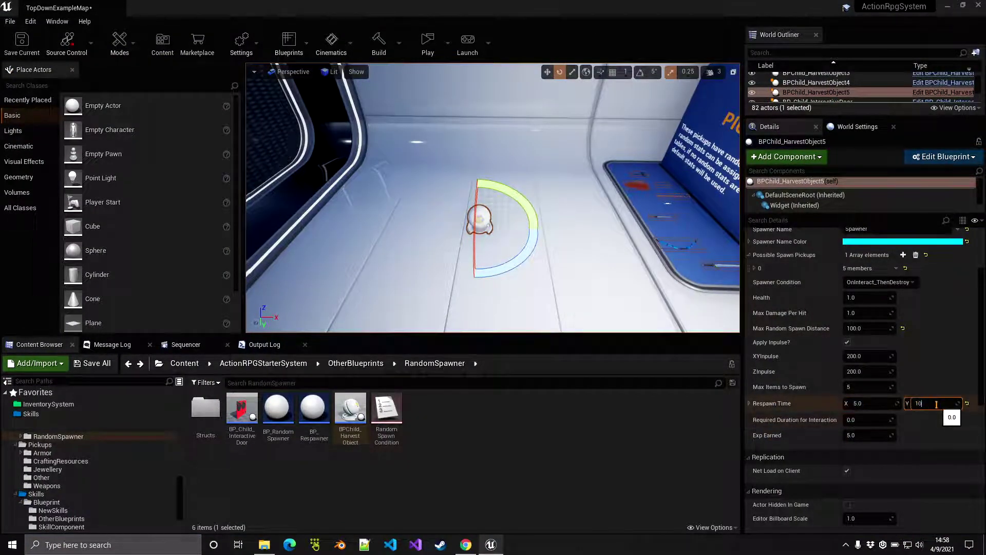
pyautogui.write('10')
pyautogui.press('Return')
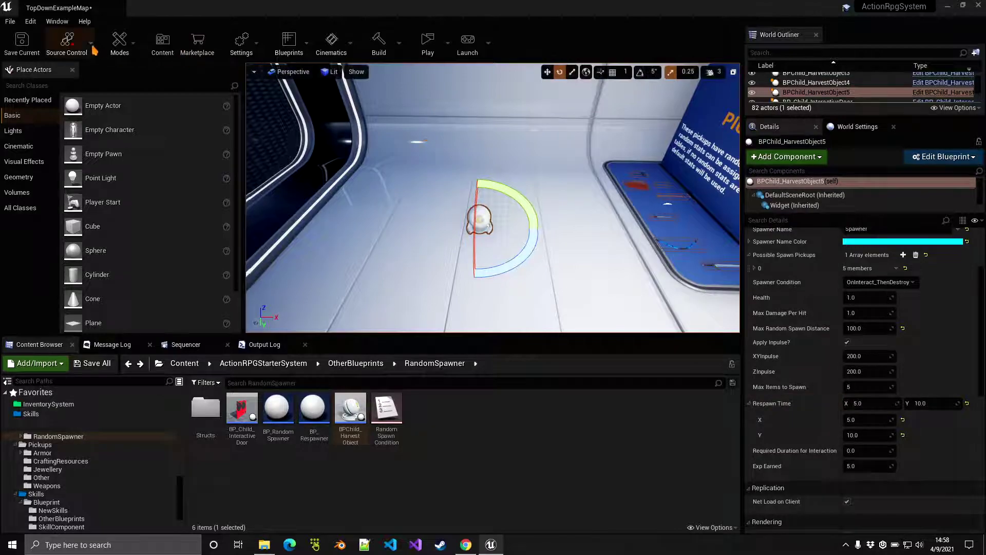
# - Playtest the harvest object's respawn by triggering it, waiting for it to reappear and interacting again, and end play
pyautogui.click(428, 41)
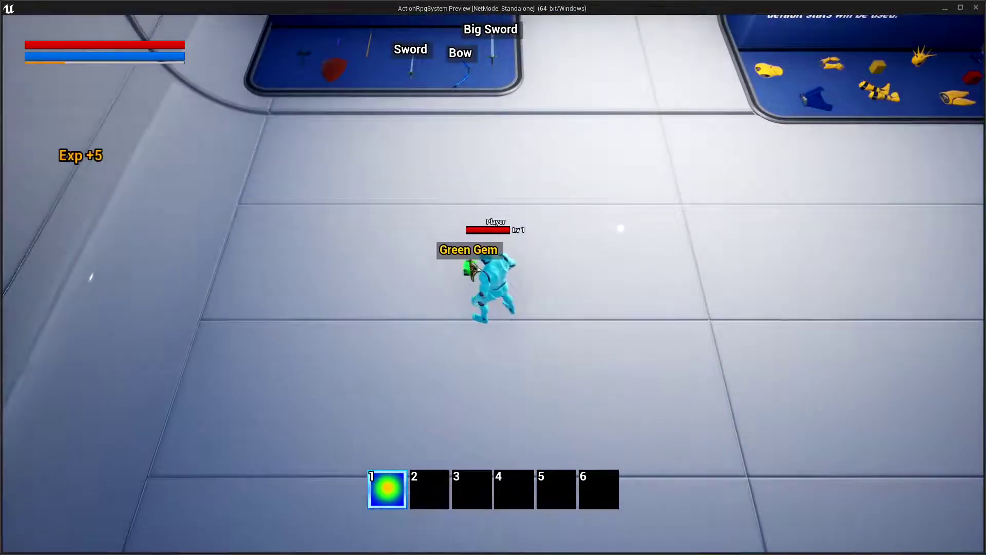
pyautogui.click(575, 362)
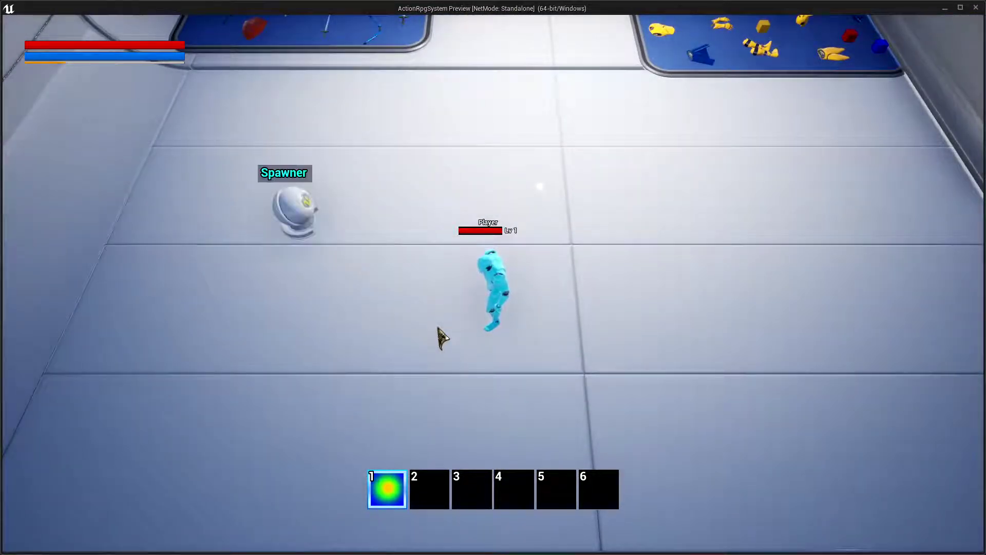
pyautogui.click(400, 248)
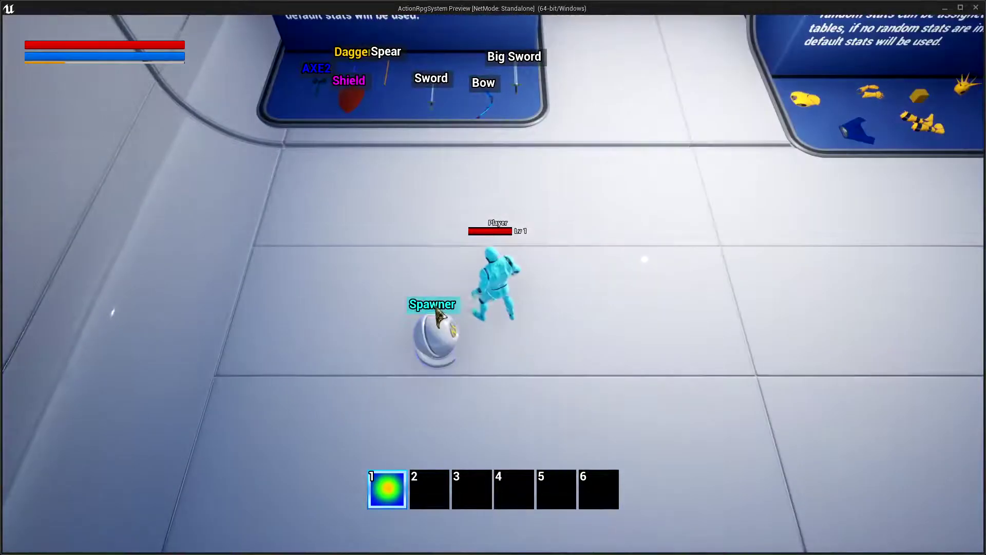
pyautogui.click(436, 312)
pyautogui.click(419, 359)
pyautogui.click(453, 357)
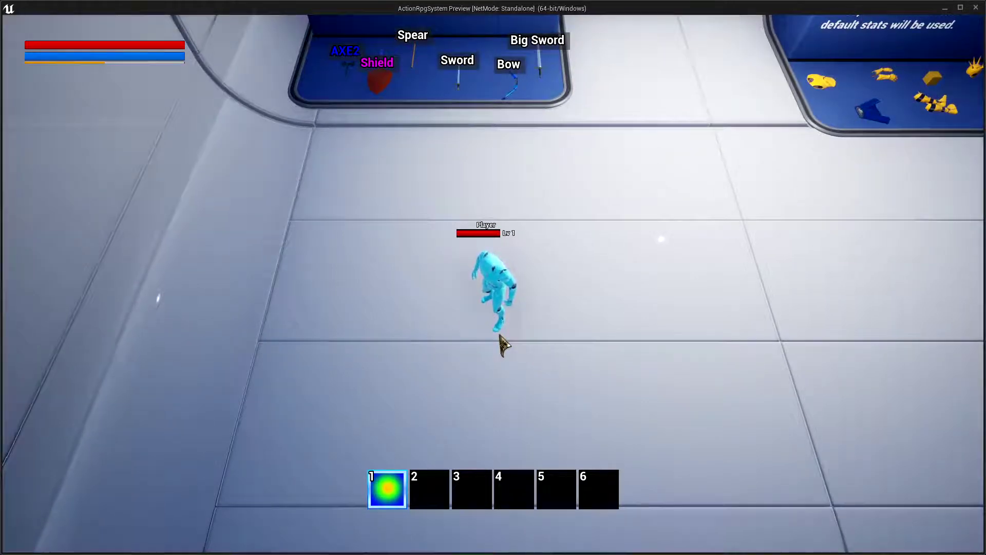
pyautogui.click(564, 362)
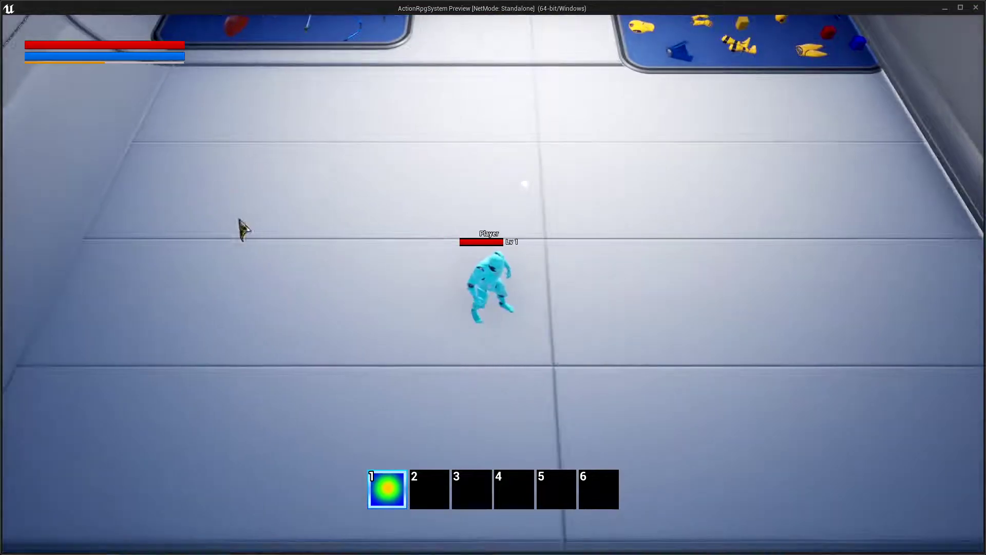
pyautogui.press('1')
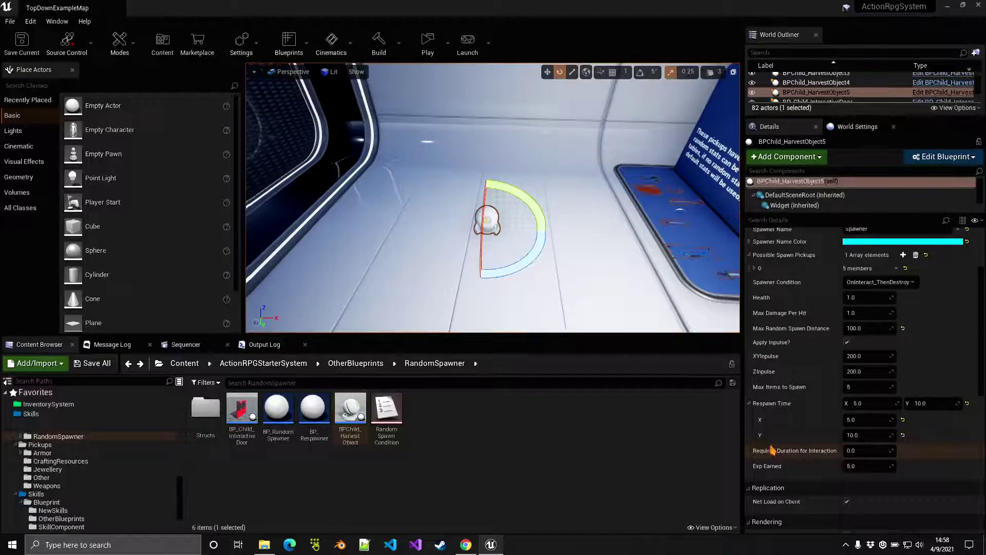
# - Set the harvest object's Required Duration for Interaction to 2.0 and save the level
pyautogui.click(850, 451)
pyautogui.click(853, 452)
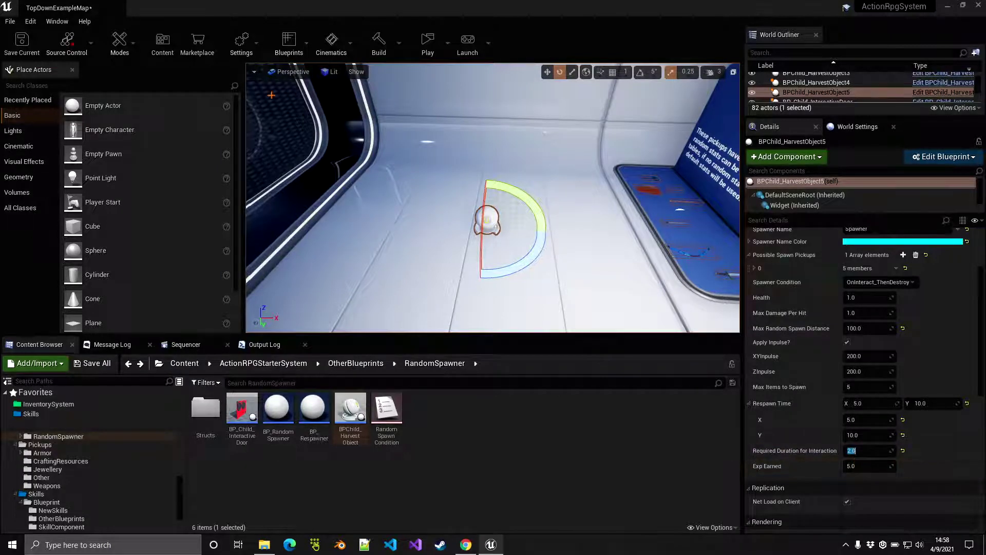
pyautogui.click(21, 43)
# - Playtest the timed interaction by holding the interaction with the harvest object for its full duration, and end play
pyautogui.click(427, 44)
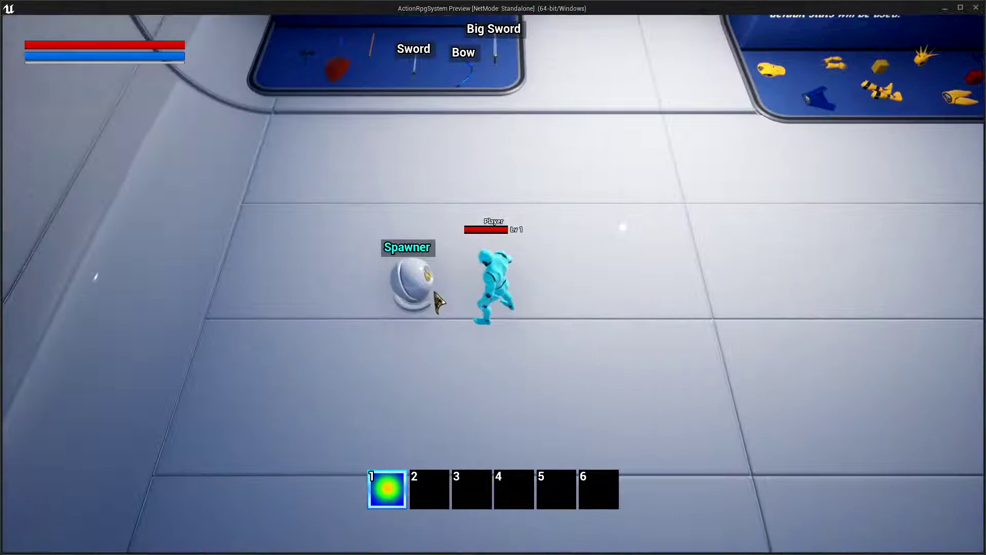
pyautogui.click(425, 280)
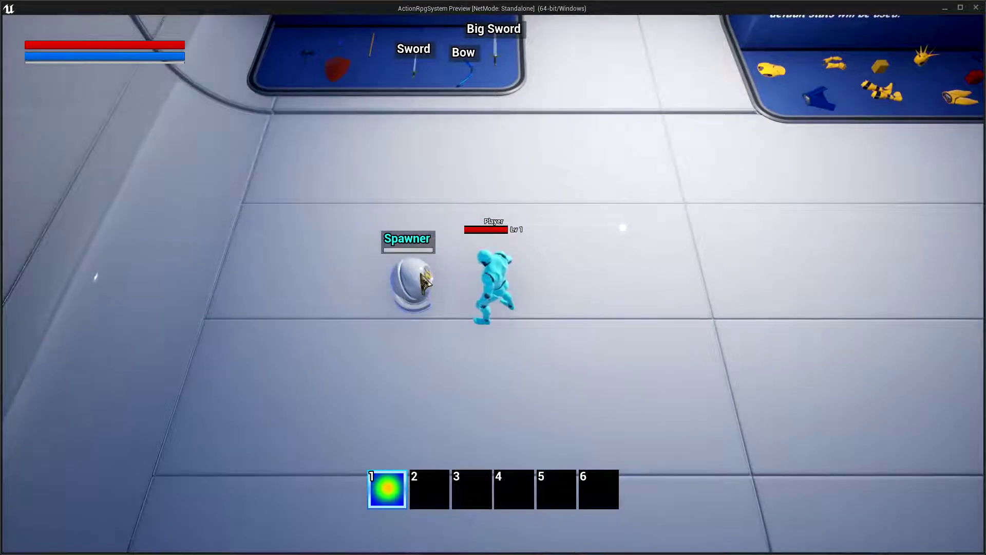
pyautogui.click(417, 276)
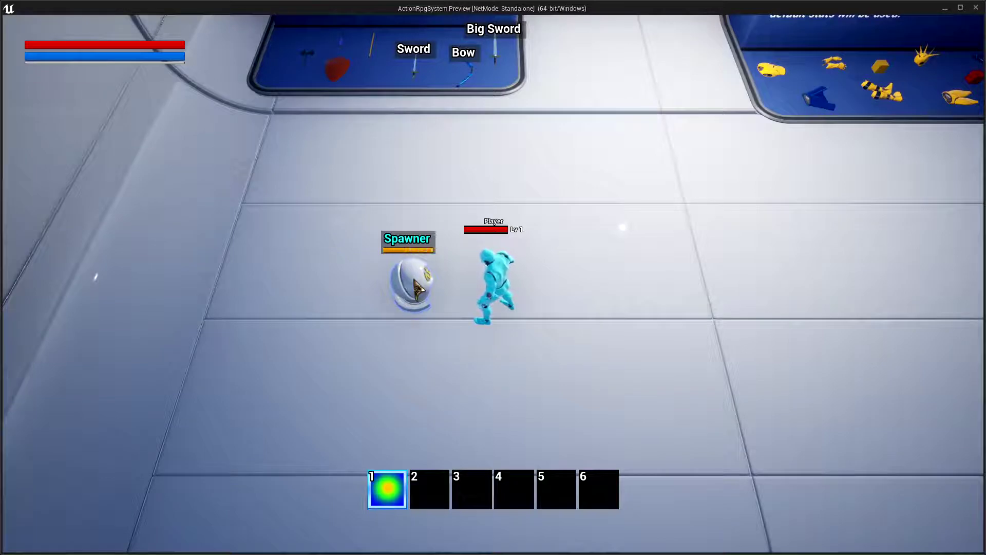
pyautogui.click(576, 322)
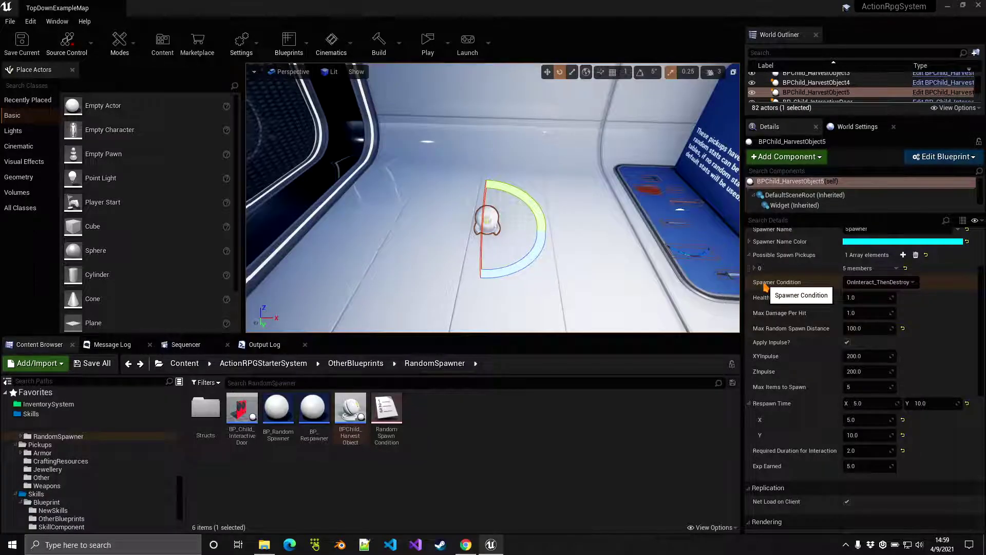
# - Set the harvest object's Spawner Condition to BeginPlay_KeepAlive and run a brief playtest
pyautogui.click(868, 282)
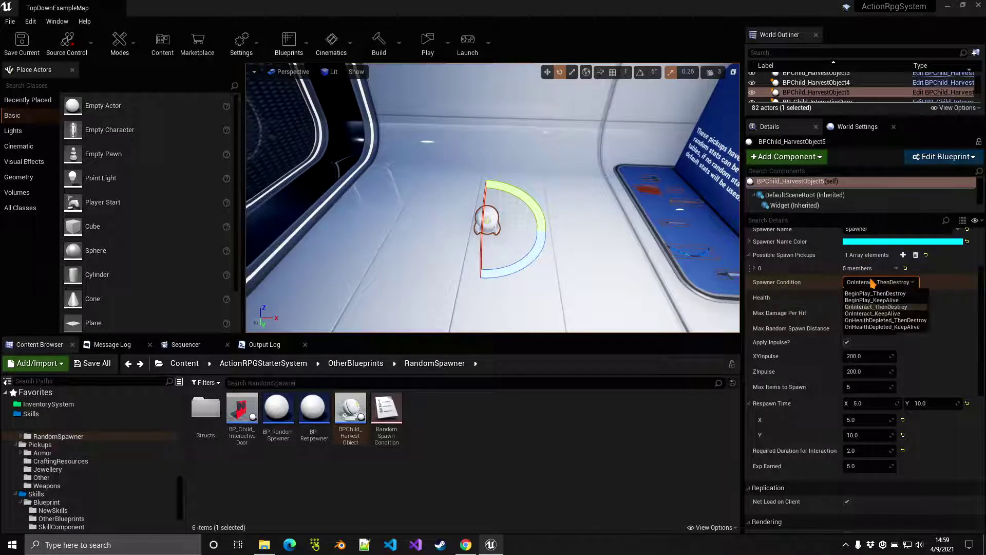
pyautogui.click(867, 313)
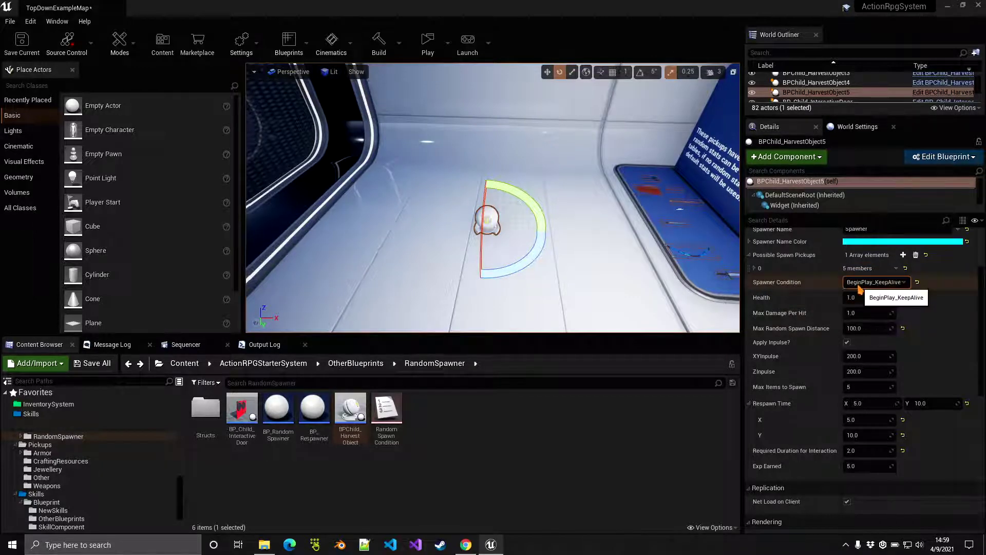
pyautogui.click(427, 41)
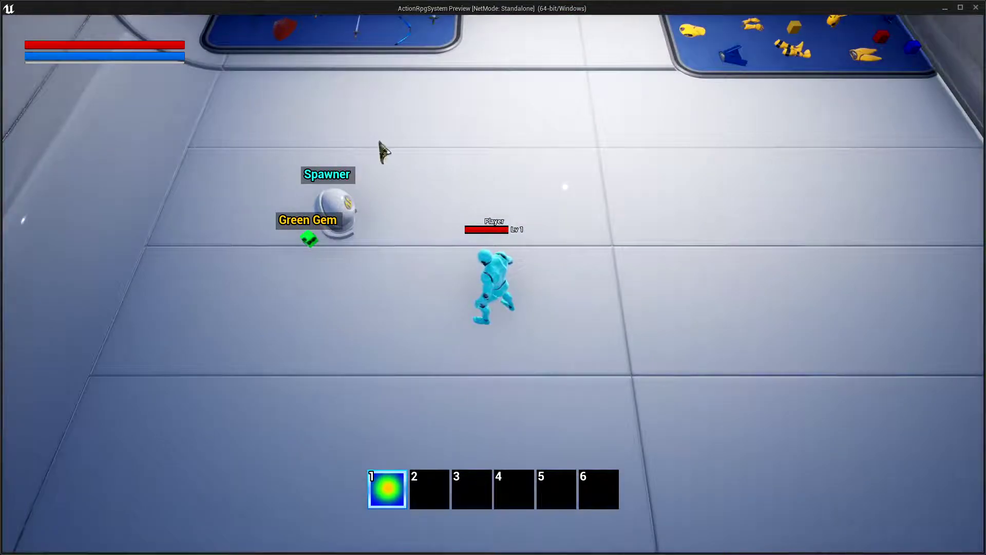
pyautogui.click(539, 281)
pyautogui.press('Escape')
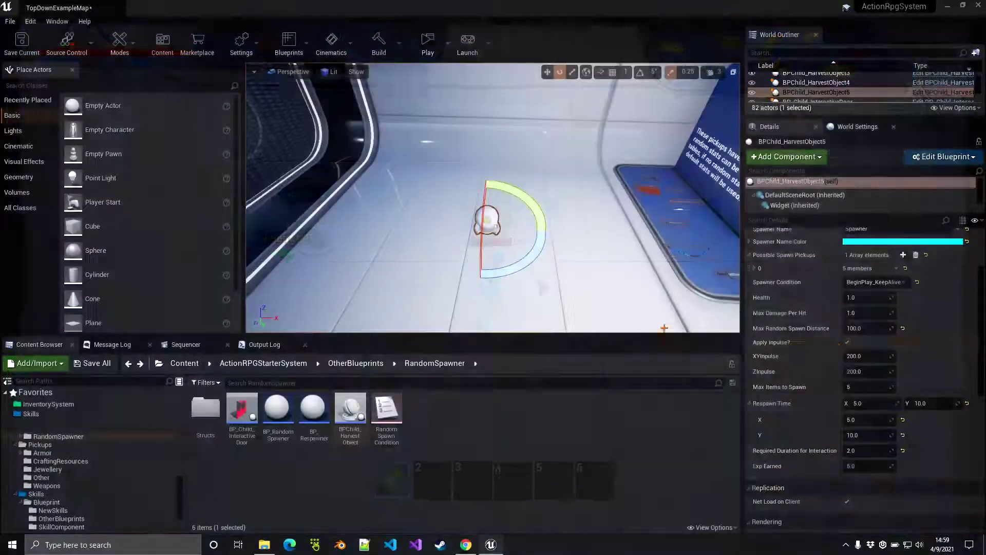
# - Set the harvest object's Spawner Condition to OnInteract_KeepAlive and playtest it by interacting with the object repeatedly
pyautogui.click(874, 282)
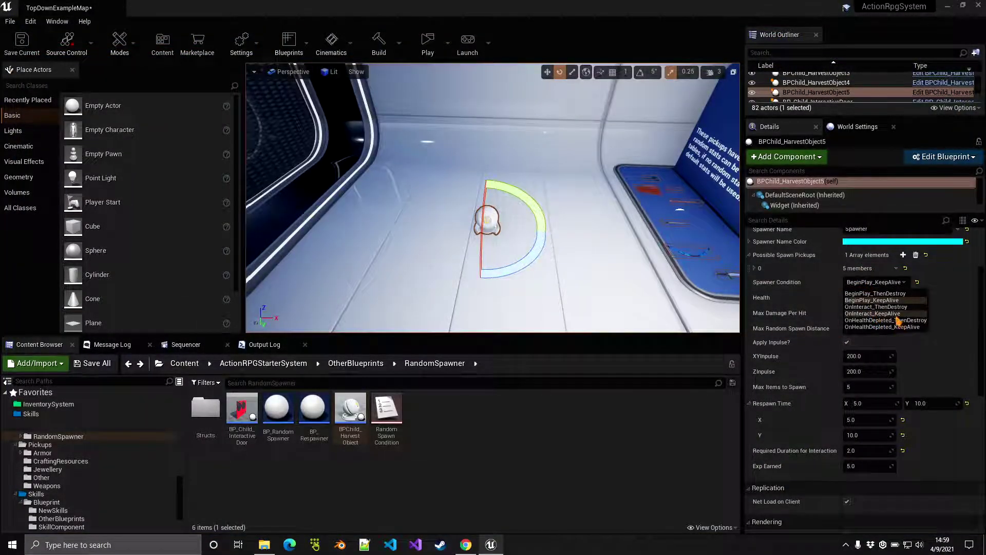
pyautogui.click(898, 319)
pyautogui.click(428, 41)
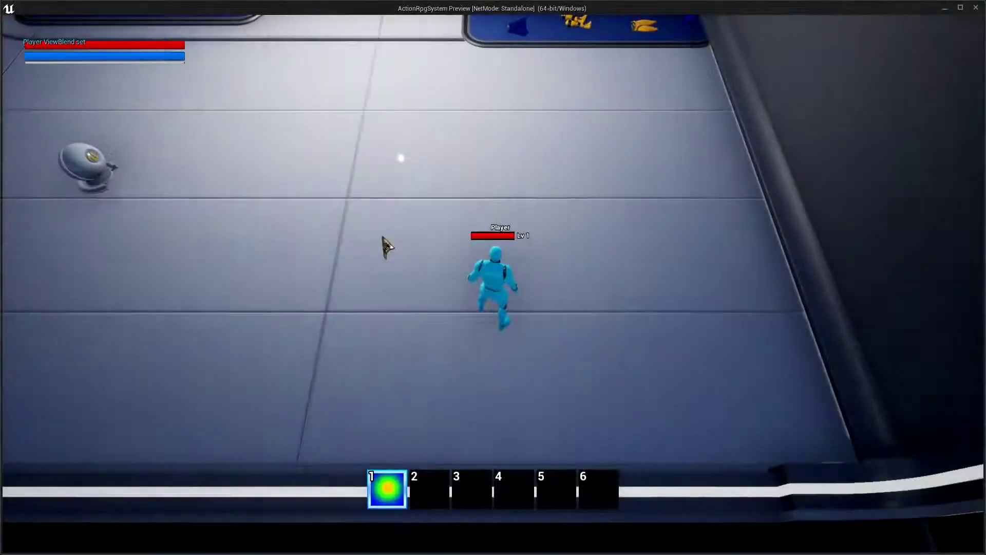
pyautogui.click(383, 251)
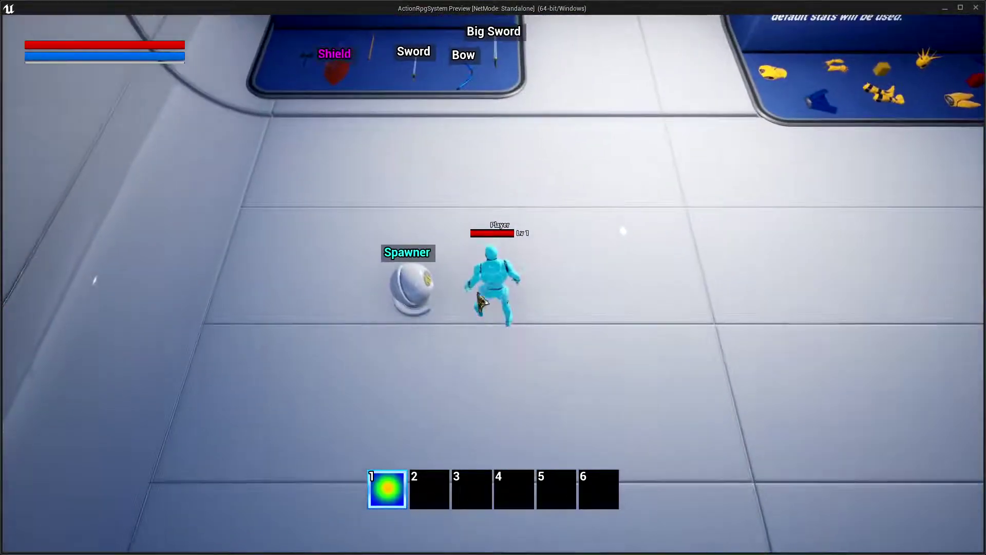
pyautogui.click(419, 291)
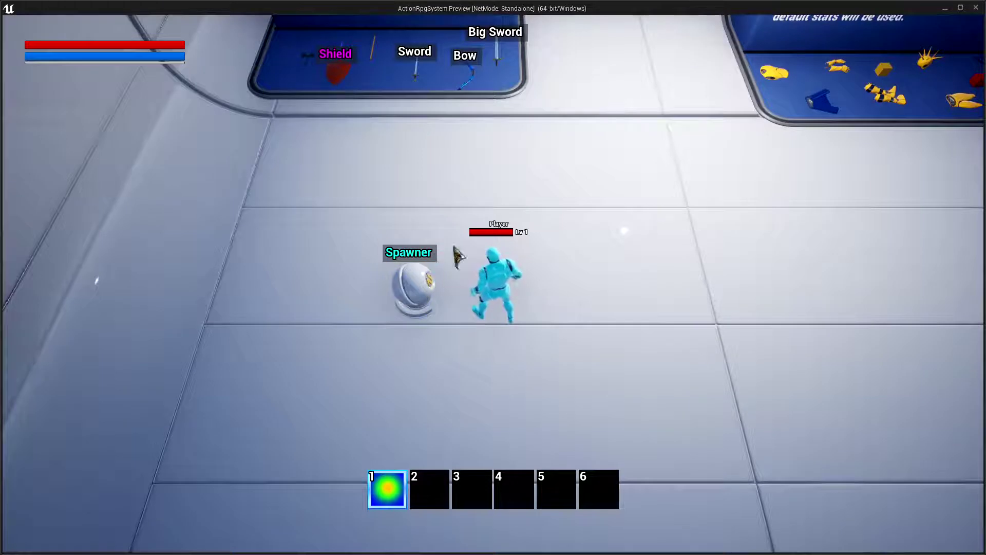
pyautogui.click(413, 292)
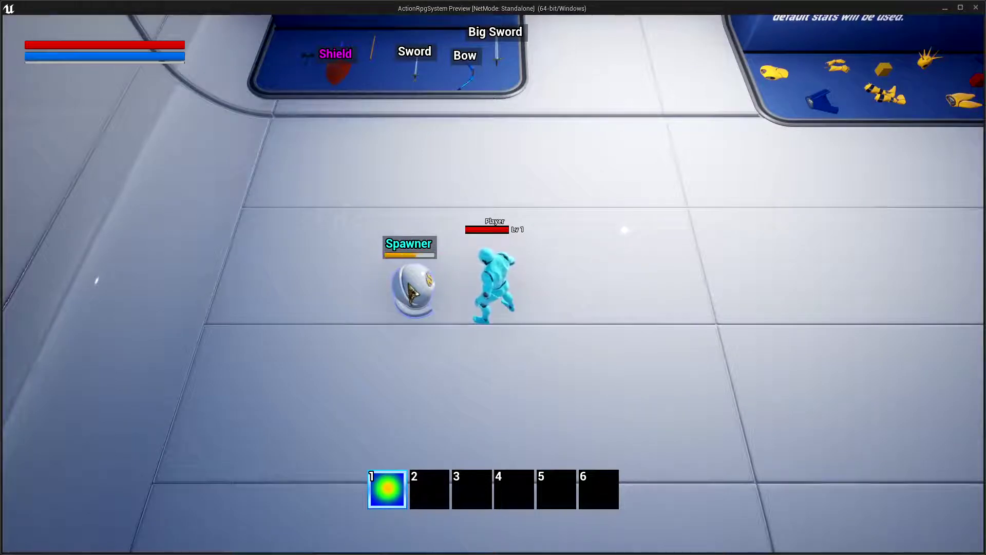
pyautogui.click(564, 305)
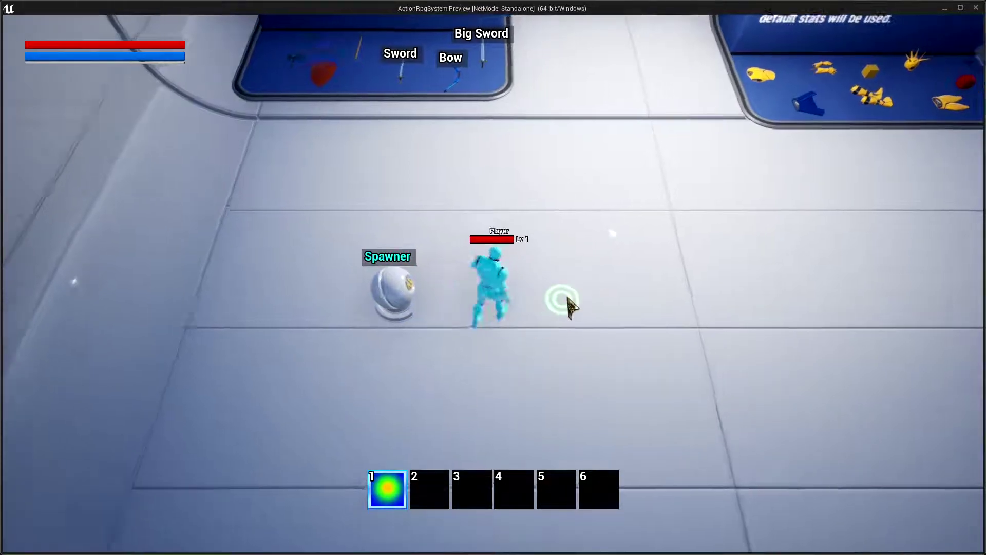
pyautogui.press('Escape')
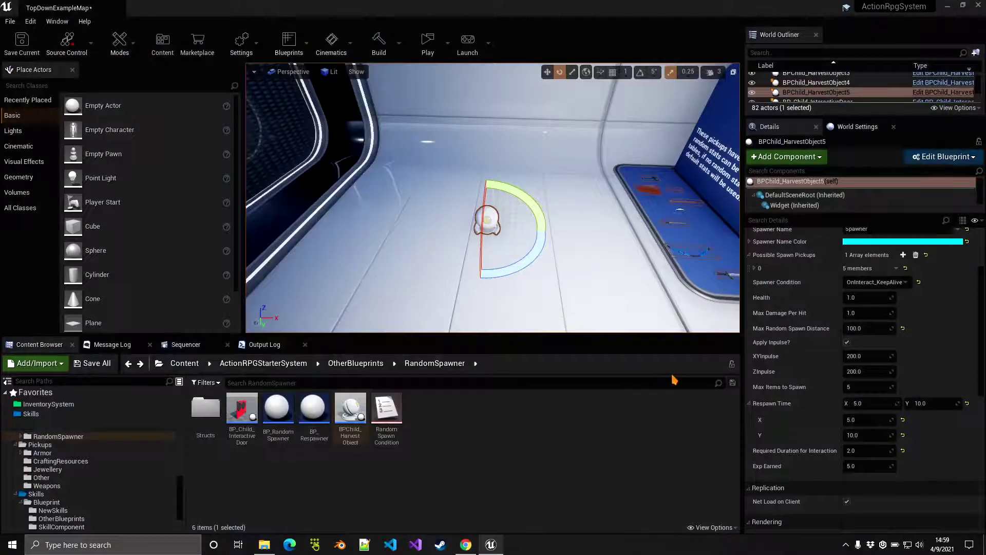
# - Set the harvest object's Spawner Condition to OnHealthDepleted_ThenDestroy and save the level
pyautogui.click(873, 282)
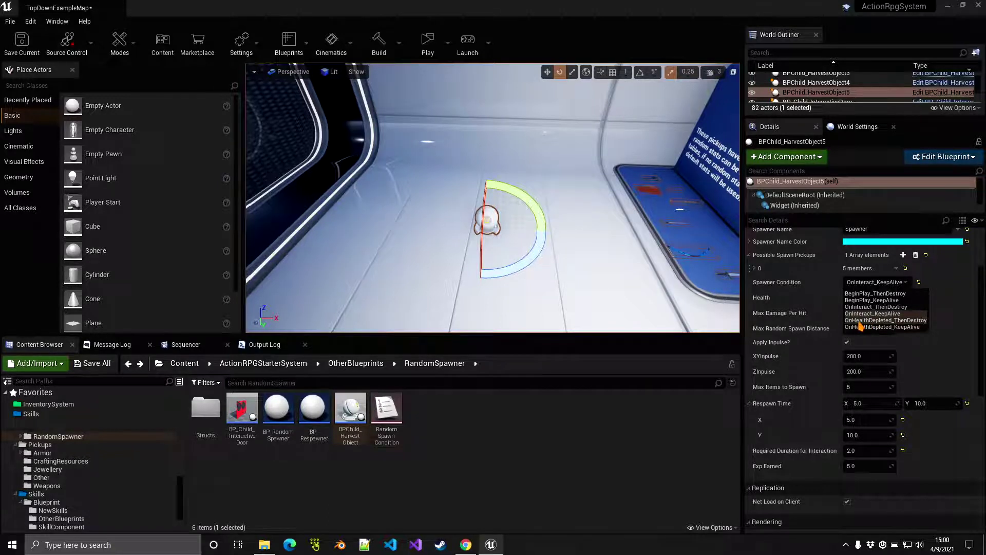
pyautogui.click(859, 321)
pyautogui.hotkey('ctrl', 's')
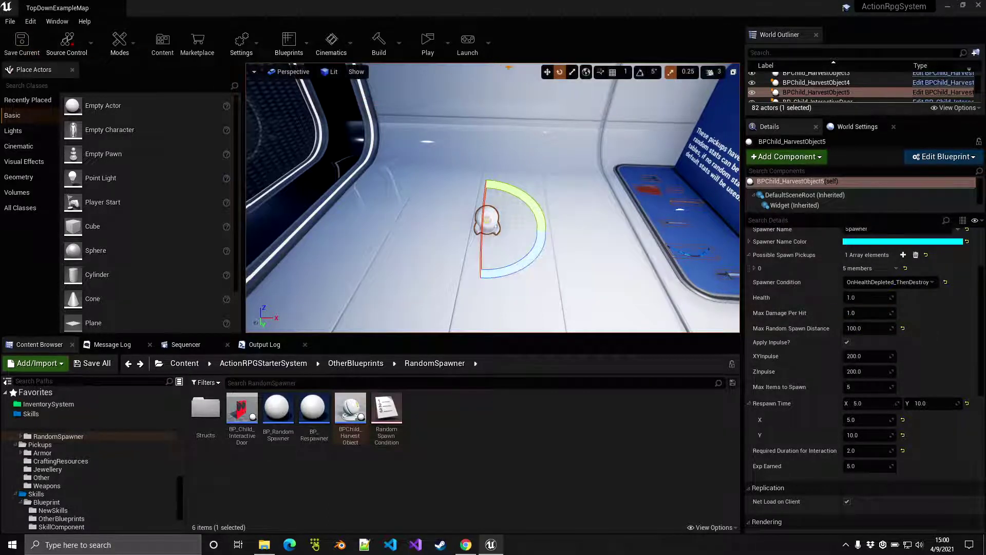
# - Start a playtest, pick up the Bow from the weapon pickups display and equip it from the inventory
pyautogui.click(435, 44)
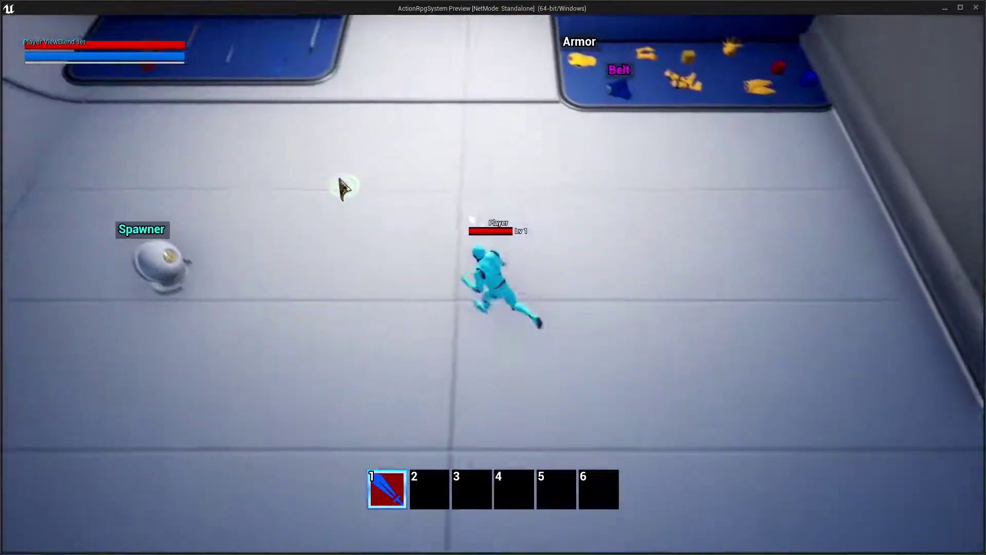
pyautogui.click(381, 186)
pyautogui.click(457, 224)
pyautogui.click(589, 368)
pyautogui.click(601, 384)
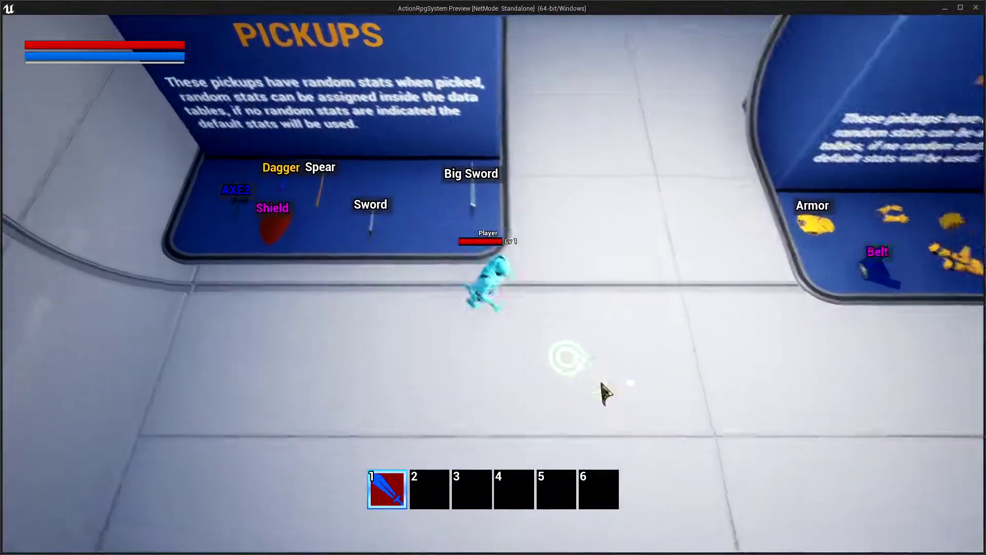
pyautogui.press('i')
pyautogui.rightClick(891, 404)
pyautogui.press('i')
# - Return the player to the harvest object, shoot it with the bow to deplete its health, and collect the dropped pickup
pyautogui.click(519, 416)
pyautogui.click(494, 383)
pyautogui.click(317, 319)
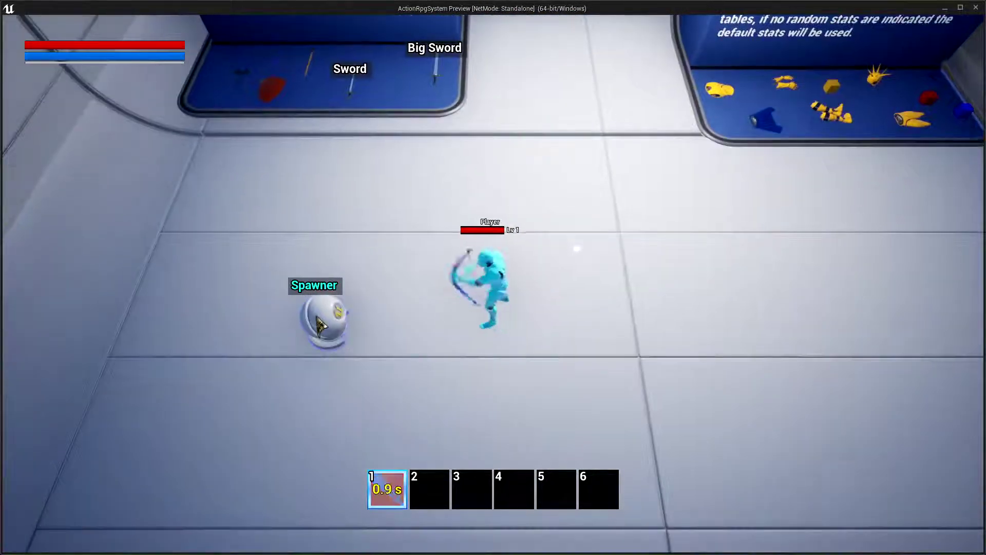
pyautogui.click(368, 364)
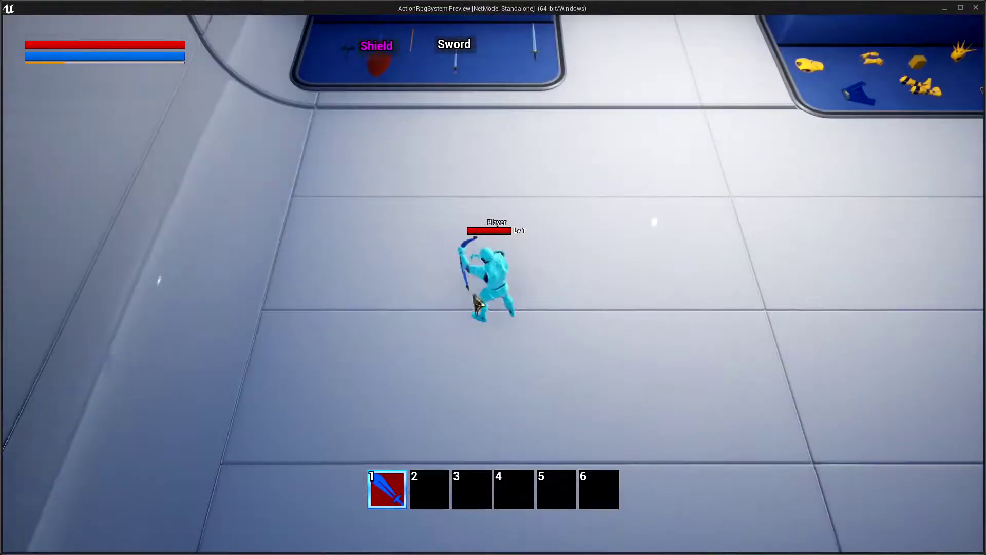
# - End the playtest and set the harvest object's Health to 3
pyautogui.click(585, 293)
pyautogui.press('Escape')
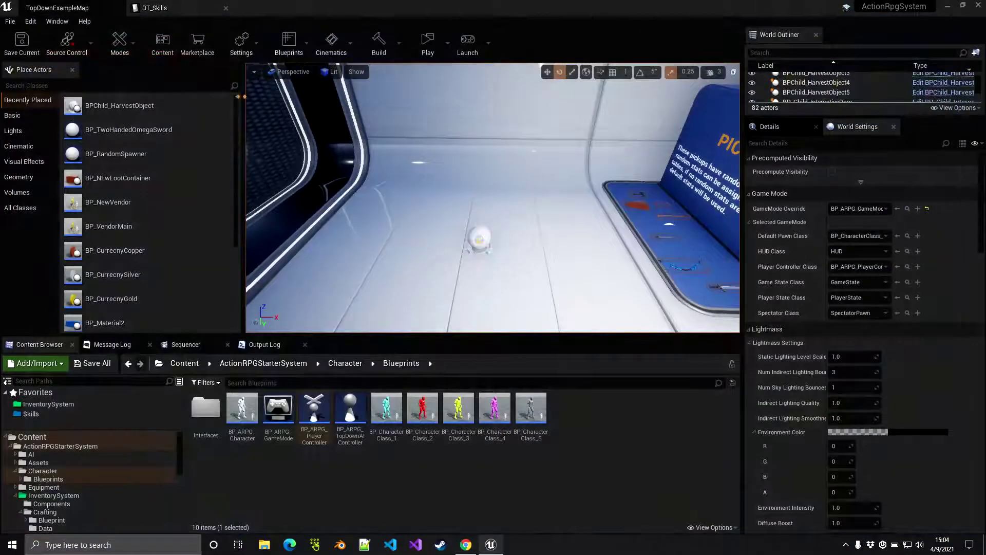
pyautogui.click(481, 237)
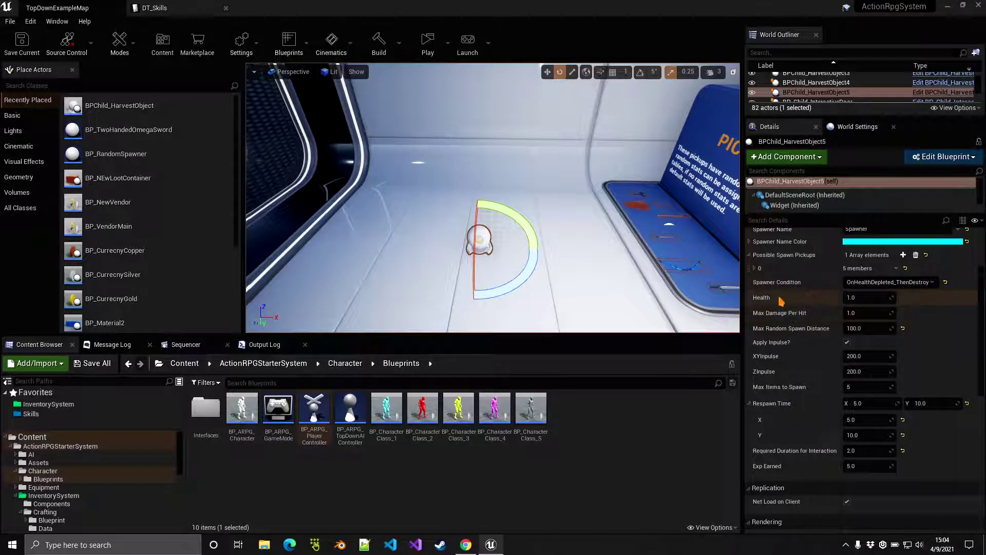
pyautogui.click(858, 297)
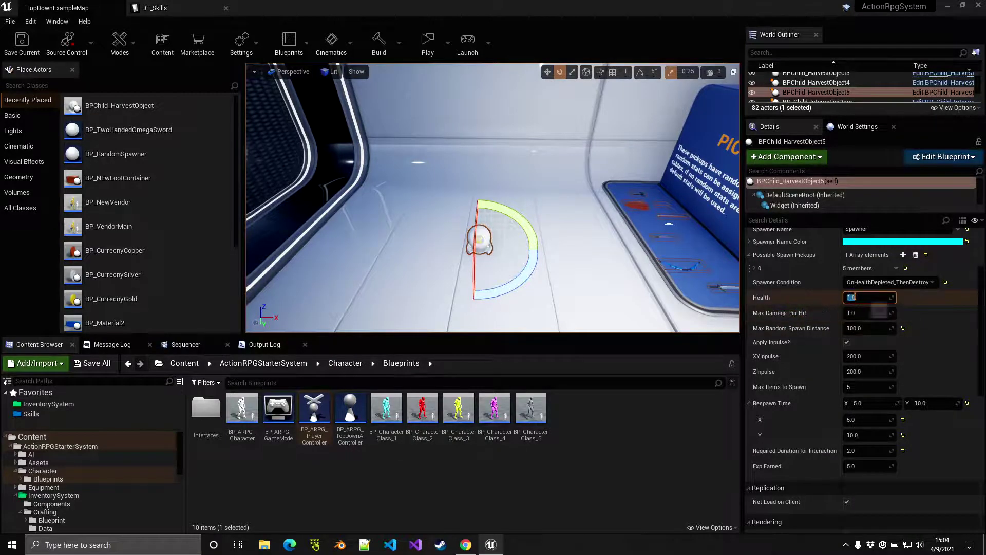
pyautogui.moveTo(764, 318)
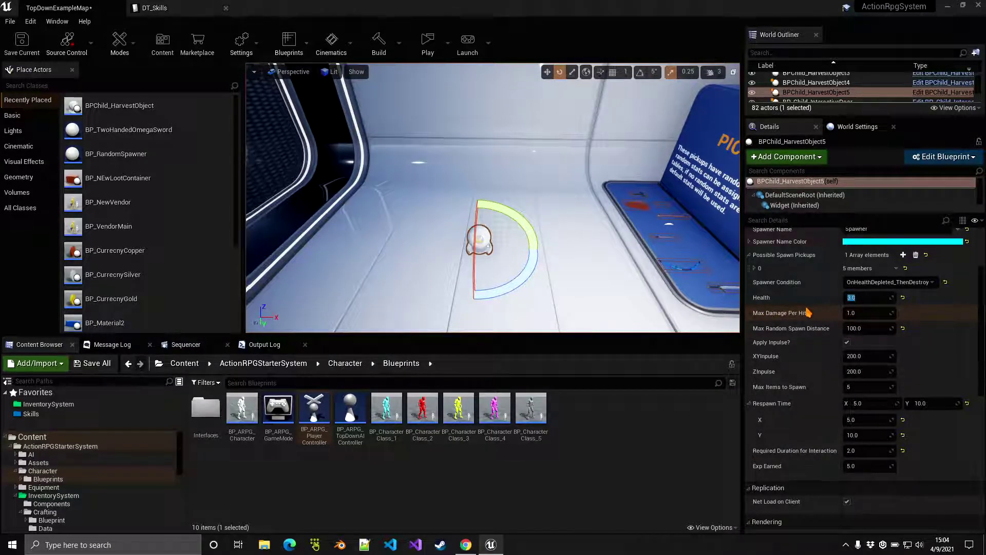
# - Start a playtest, pick up the Bow from the weapon display and equip it through the inventory
pyautogui.click(425, 40)
pyautogui.moveTo(370, 159)
pyautogui.mouseDown()
pyautogui.moveTo(319, 171)
pyautogui.moveTo(451, 225)
pyautogui.mouseUp()
pyautogui.click(450, 226)
pyautogui.click(565, 323)
pyautogui.press('i')
pyautogui.rightClick(894, 406)
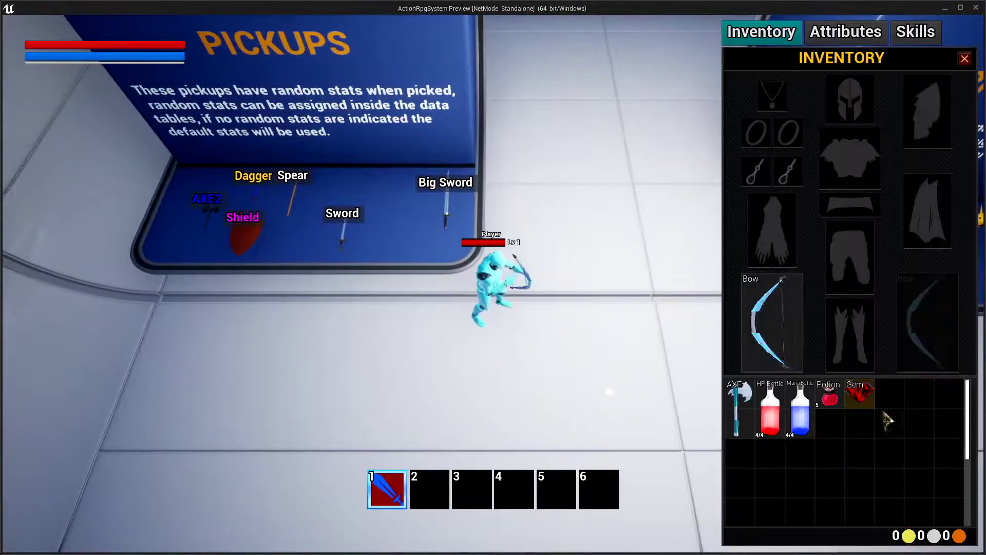
pyautogui.press('i')
# - Shoot the Spawner repeatedly with the bow until it is destroyed, collect the dropped Green Gem, and return to the object's Spawner Condition options
pyautogui.click(715, 434)
pyautogui.click(425, 434)
pyautogui.press('1')
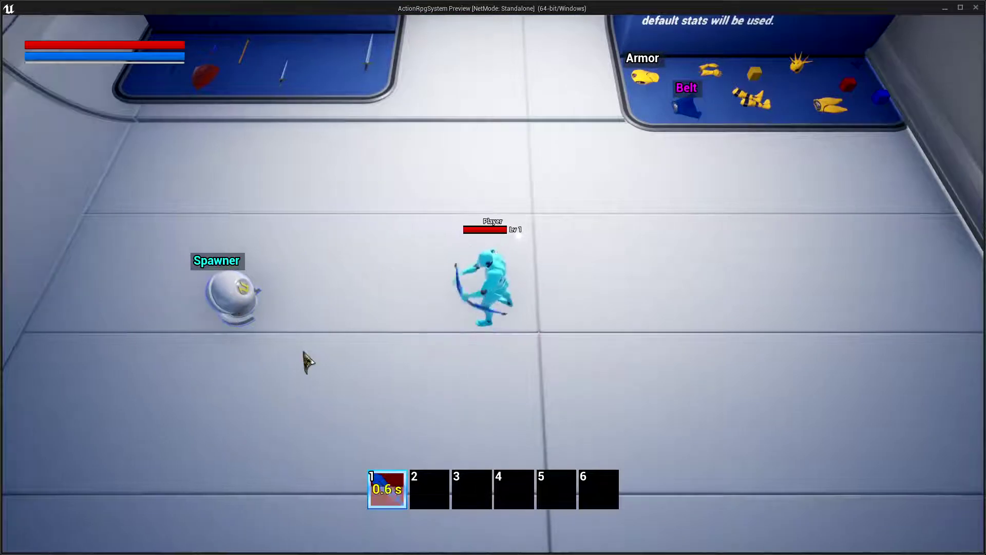
pyautogui.press('1')
pyautogui.press('1')
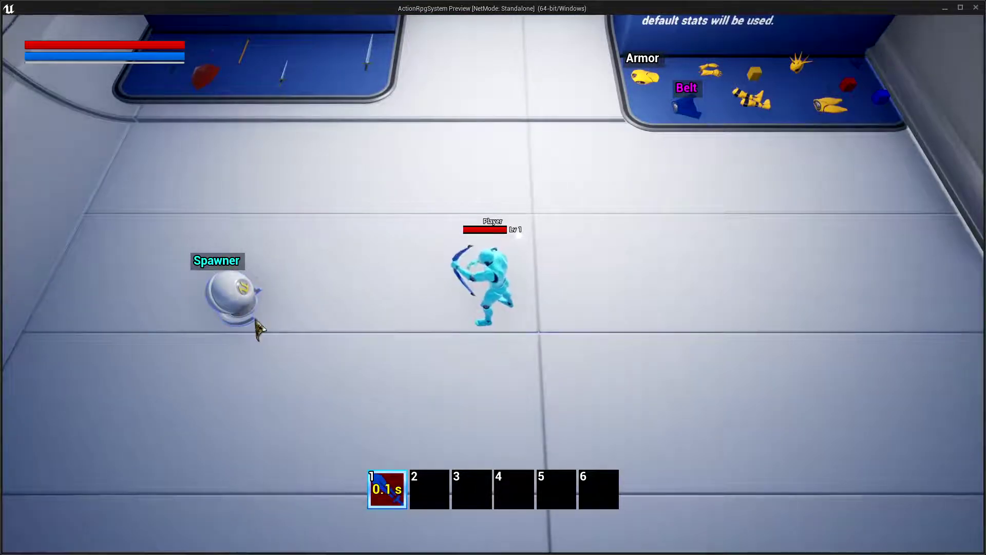
pyautogui.click(344, 332)
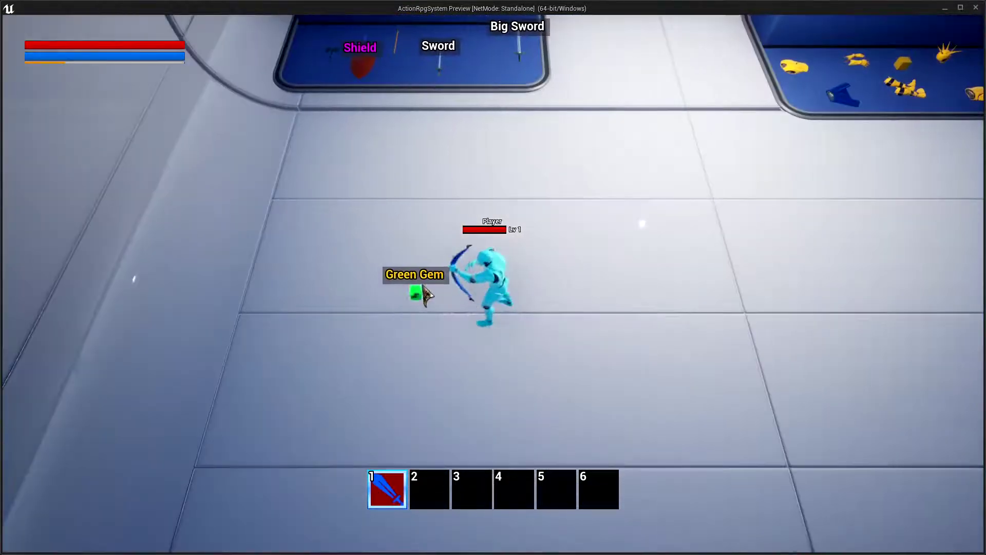
pyautogui.click(421, 289)
pyautogui.click(546, 255)
pyautogui.click(435, 332)
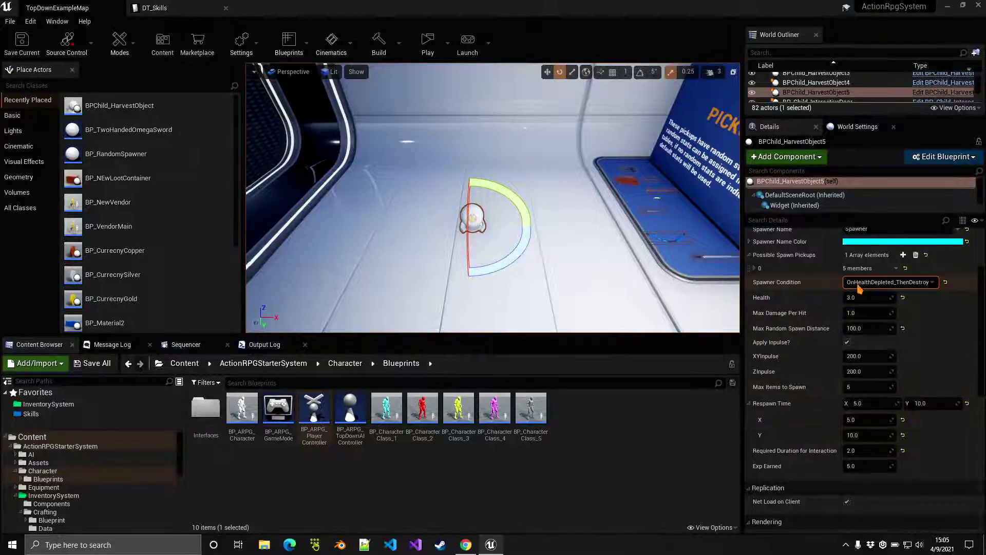
pyautogui.click(862, 283)
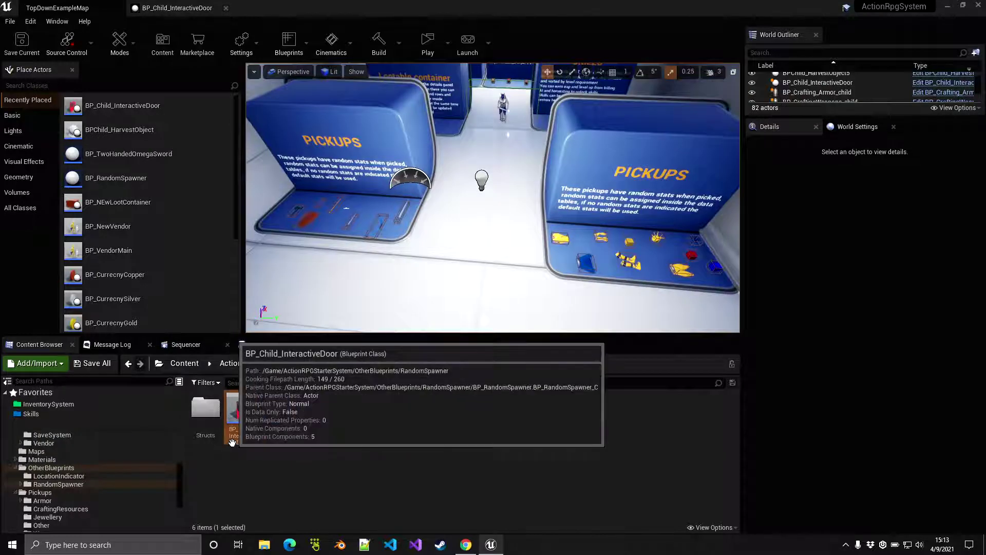
# - Place a BP_Child_InteractiveDoor from the RandomSpawner folder into the level between the two pickups displays
pyautogui.click(249, 465)
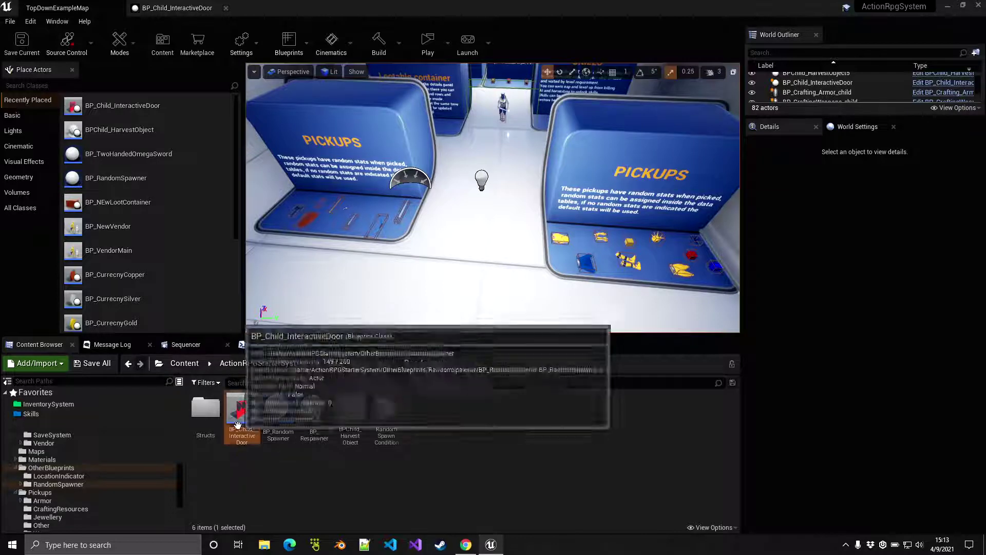
pyautogui.click(243, 432)
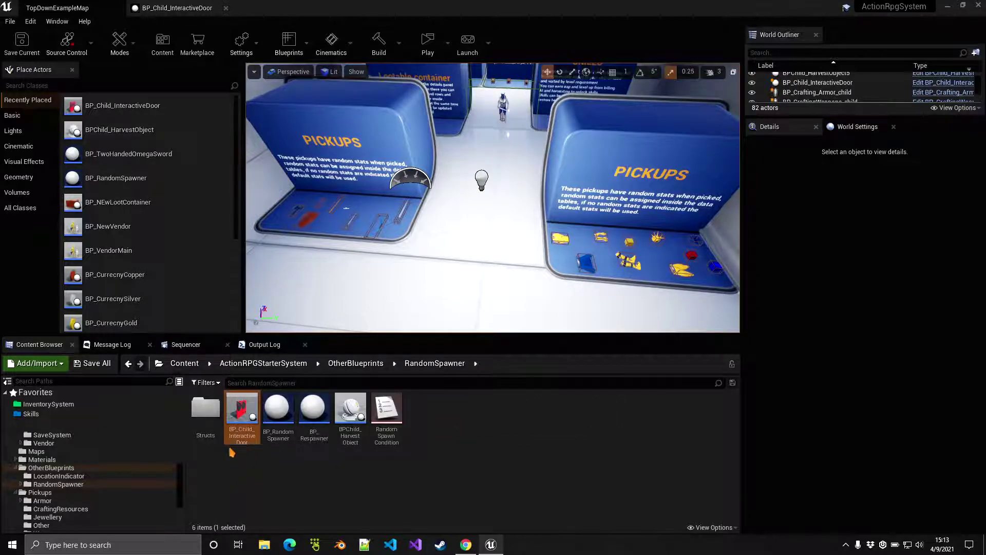
pyautogui.rightClick(239, 430)
pyautogui.click(236, 467)
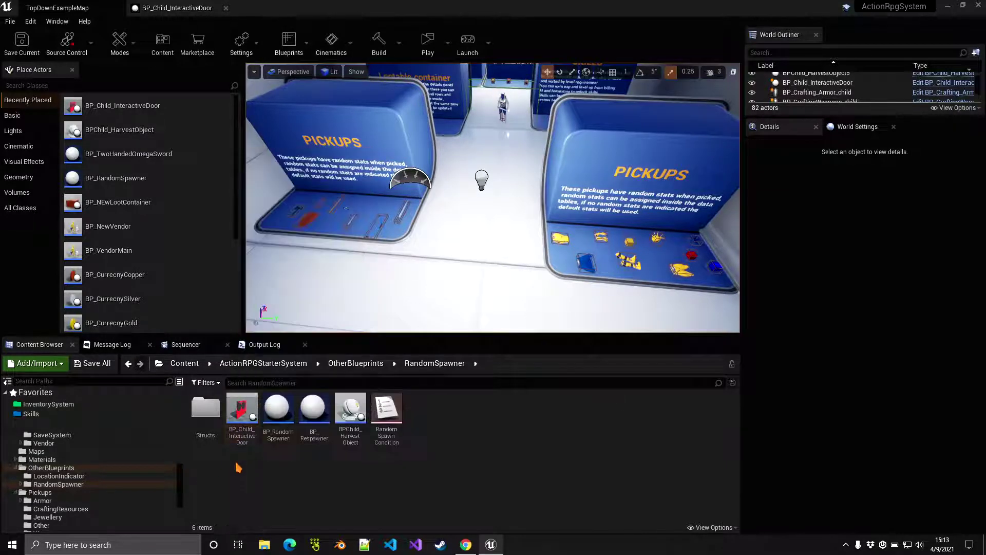
pyautogui.moveTo(241, 413); pyautogui.dragTo(492, 185)
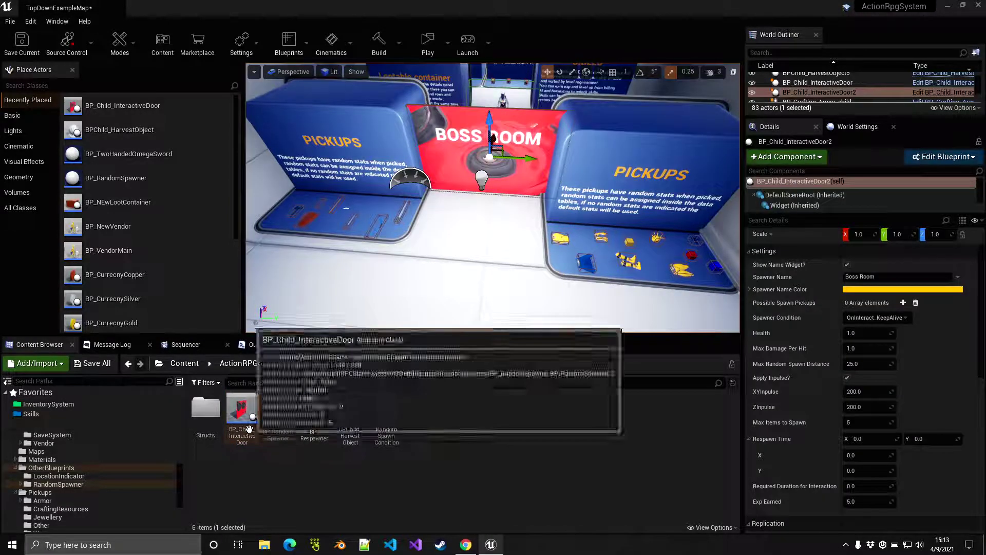
# - Search the StaticMesh component's properties in the door's blueprint for "nav", clear the search and close the blueprint
pyautogui.hotkey('ctrl', 'e')
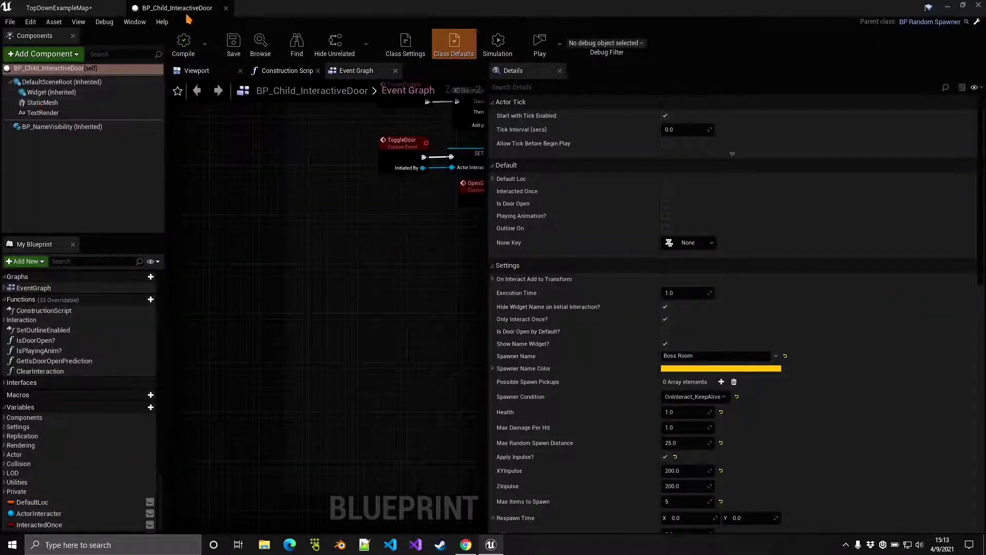
pyautogui.click(42, 103)
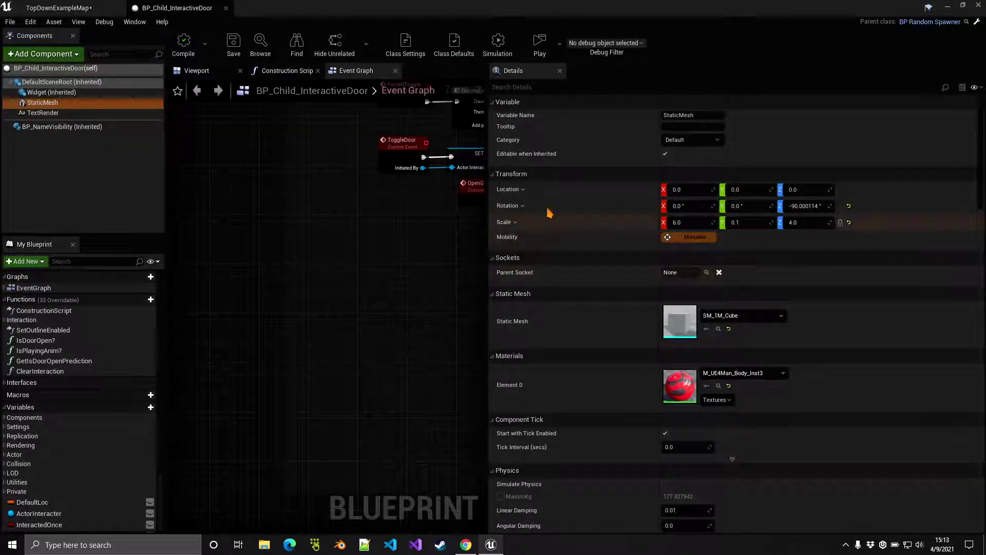
pyautogui.click(542, 88)
pyautogui.write('nav')
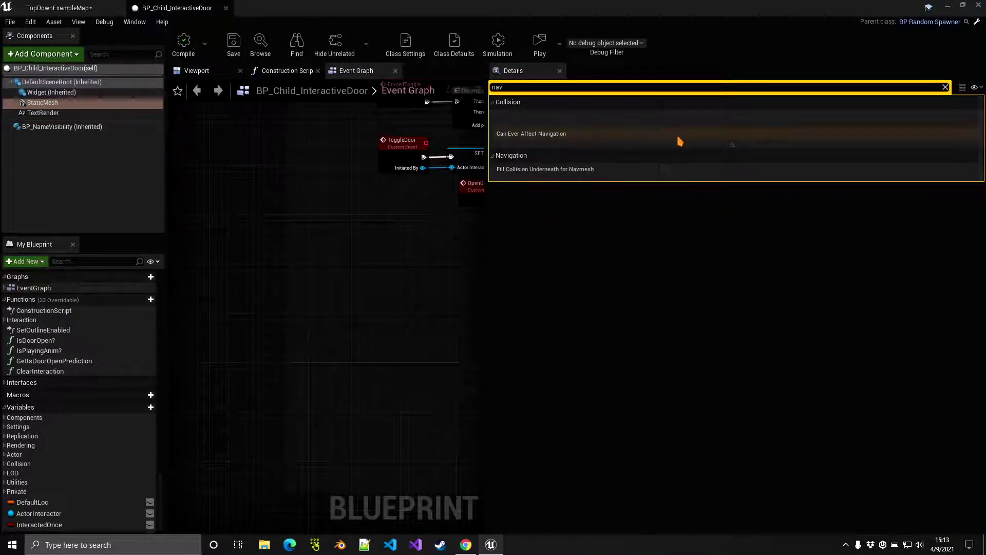
pyautogui.click(946, 88)
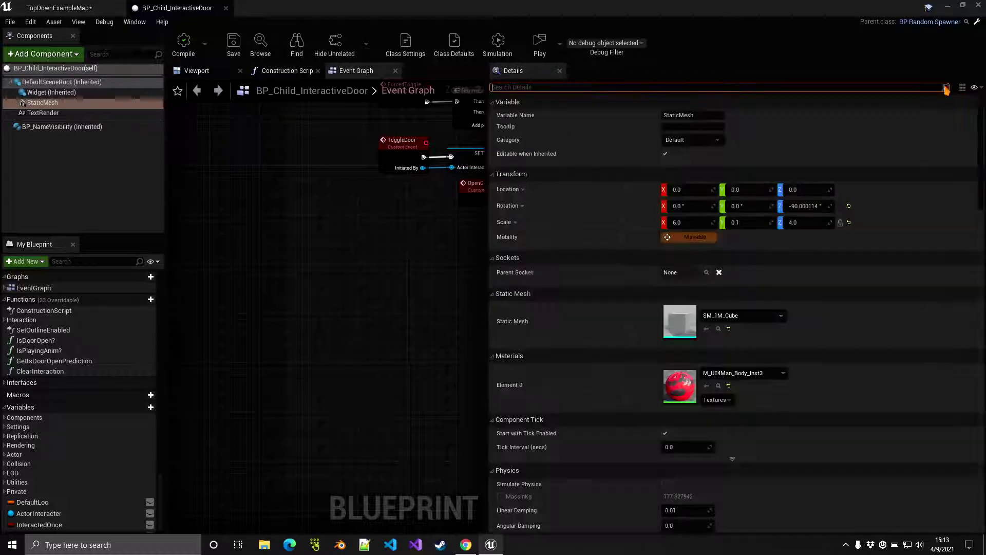
pyautogui.moveTo(489, 263); pyautogui.dragTo(602, 262)
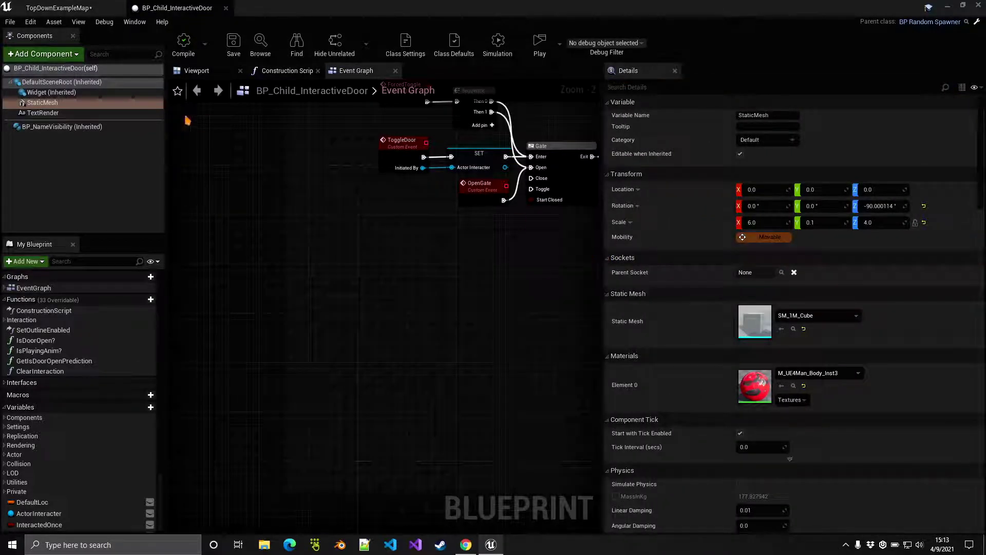
pyautogui.middleClick(172, 7)
# - Reopen the door's blueprint and inspect the OnInteractAddToTransform and ExecutionTime variables in the Settings category
pyautogui.moveTo(453, 253); pyautogui.dragTo(506, 210, button='right')
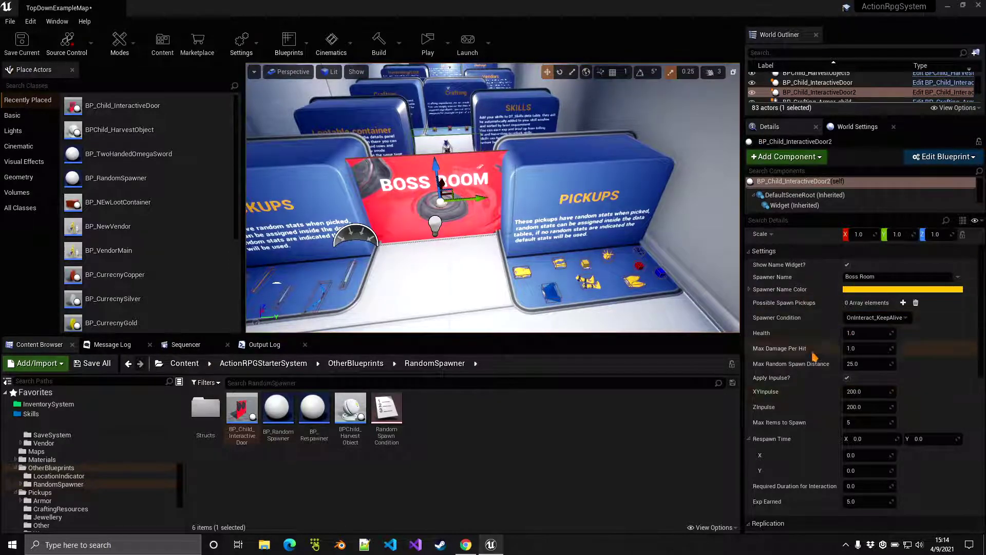
pyautogui.hotkey('ctrl', 'e')
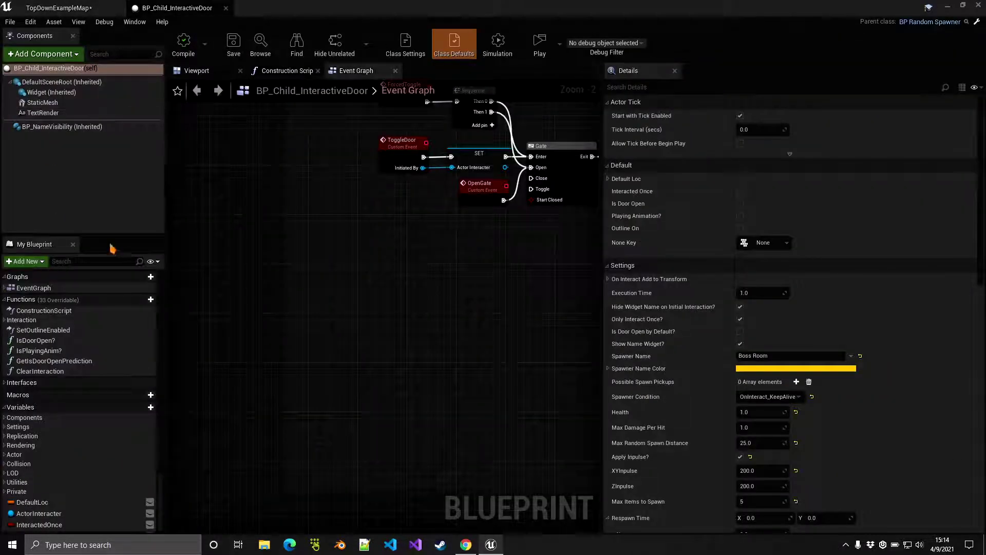
pyautogui.click(5, 428)
pyautogui.scroll(-3, 83, 465)
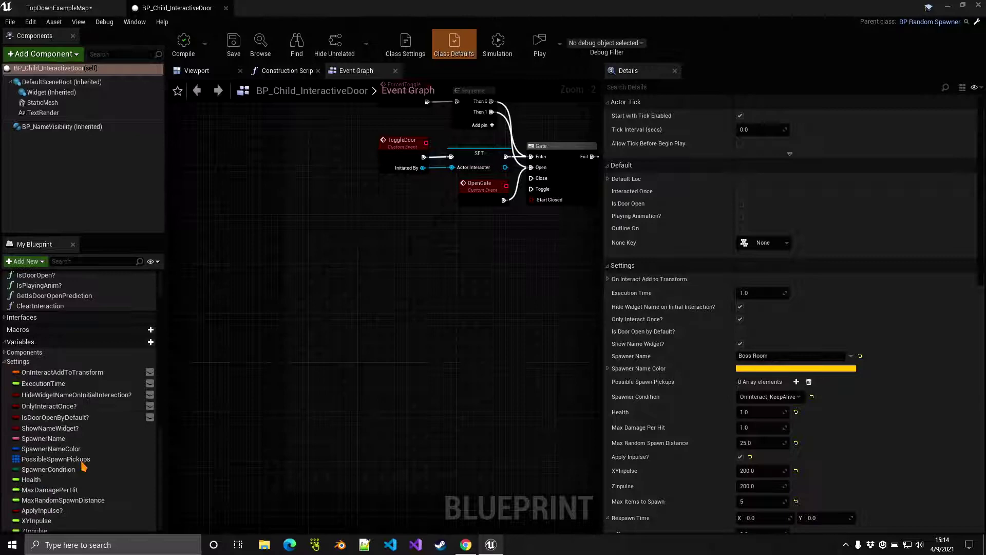
pyautogui.click(44, 375)
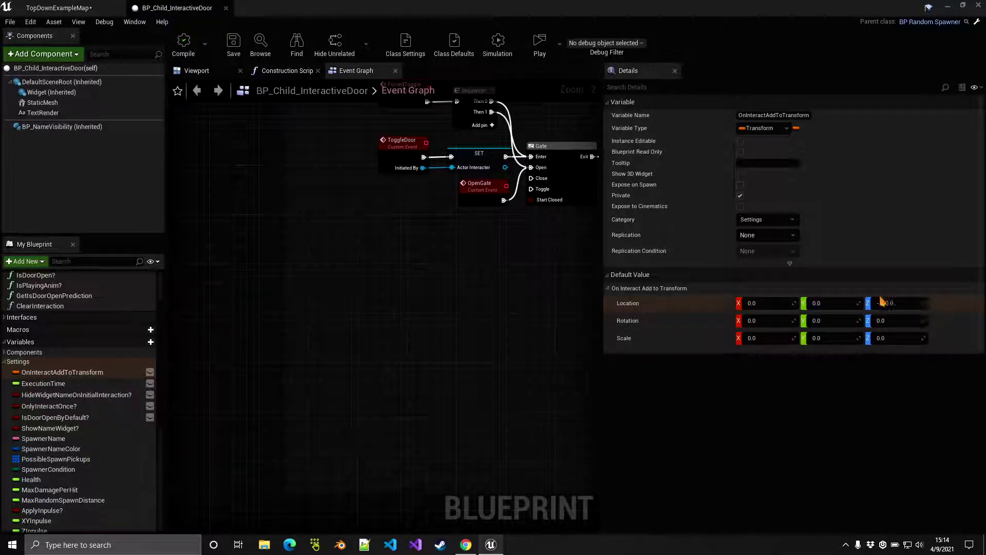
pyautogui.click(55, 385)
# - Expand the placed Boss Room door's On Interact Add to Transform values in the level and playtest opening the door
pyautogui.click(72, 8)
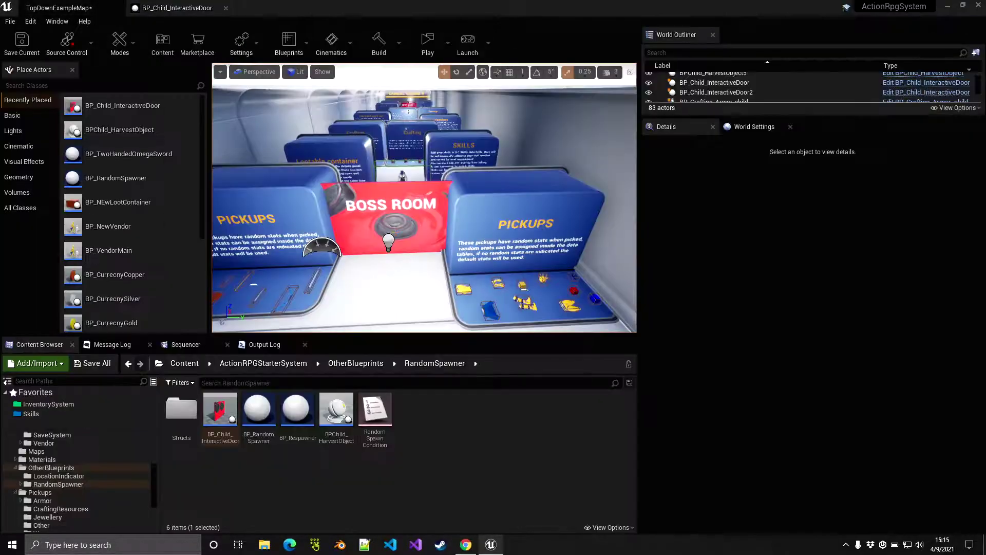
pyautogui.click(386, 210)
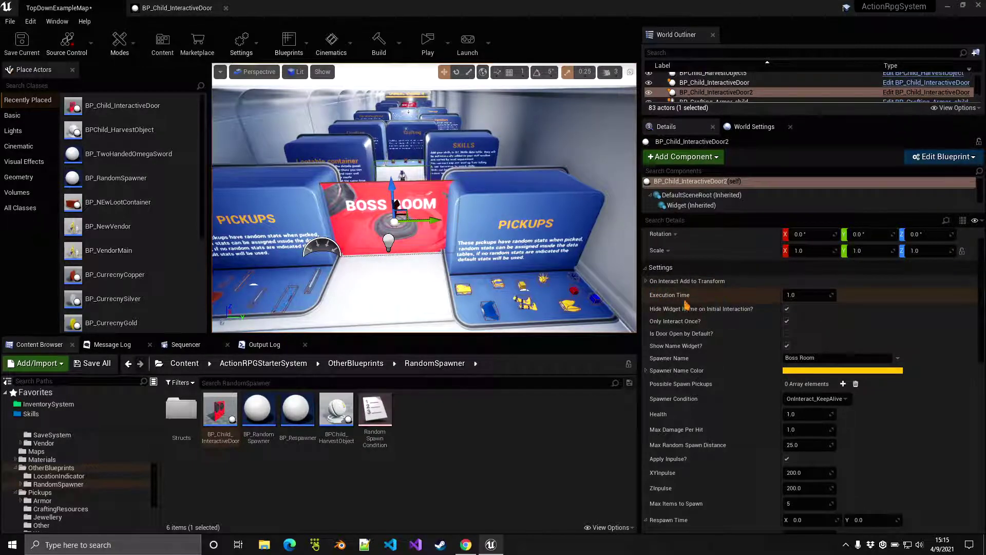
pyautogui.click(646, 282)
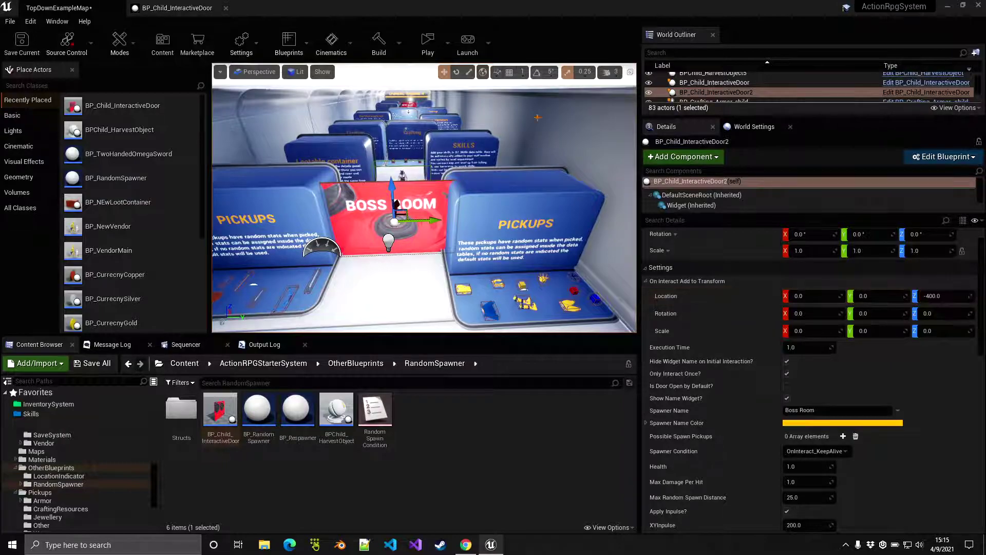
pyautogui.click(427, 41)
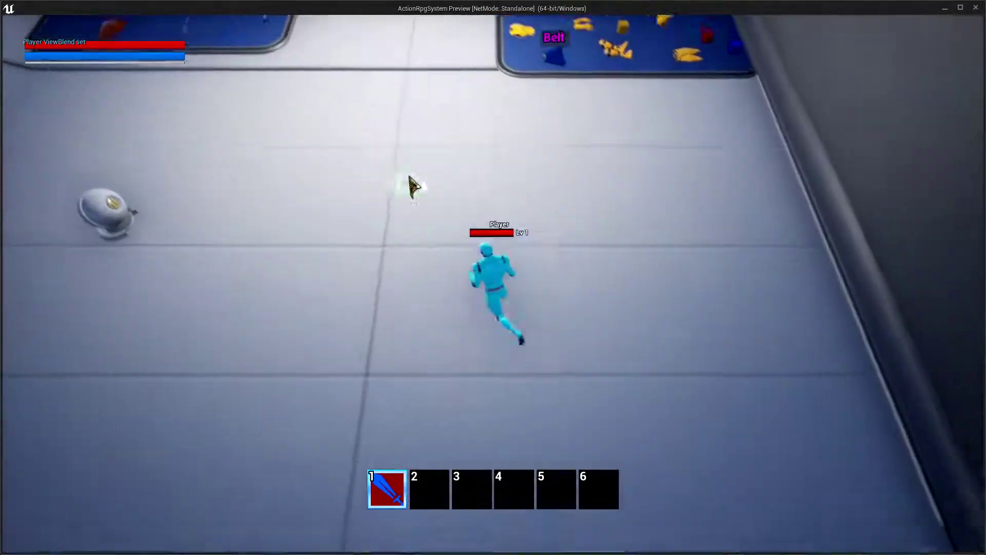
pyautogui.moveTo(409, 176)
pyautogui.mouseDown()
pyautogui.moveTo(442, 173)
pyautogui.moveTo(490, 201)
pyautogui.mouseUp()
pyautogui.click(488, 175)
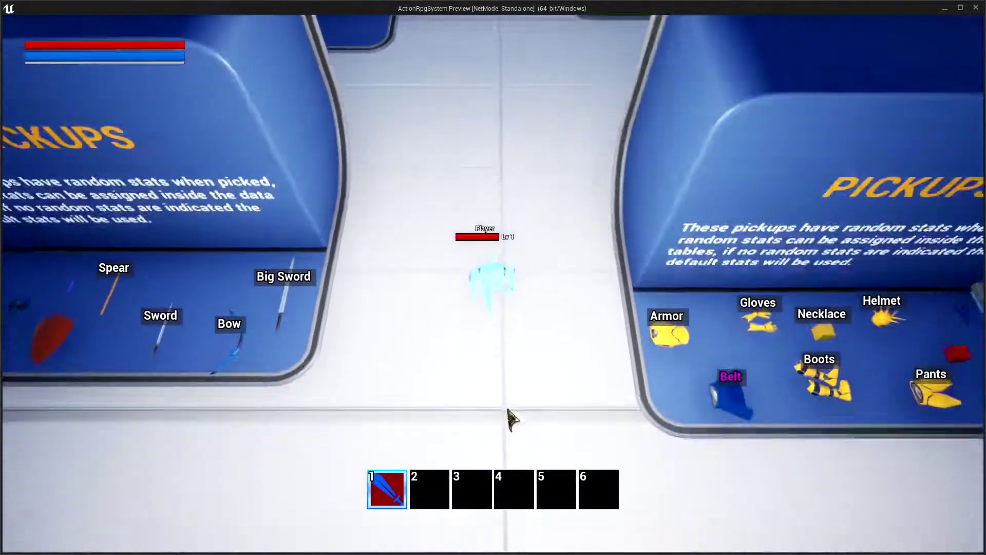
pyautogui.press('Escape')
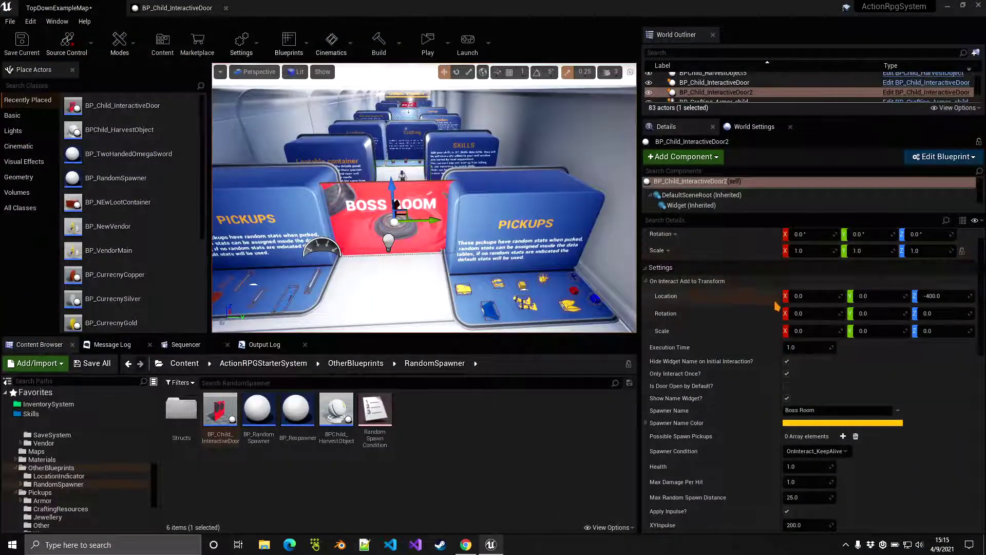
# - Set the door's On Interact Add to Transform to Location Z 0 and Rotation Z about 90, and playtest opening it
pyautogui.click(947, 296)
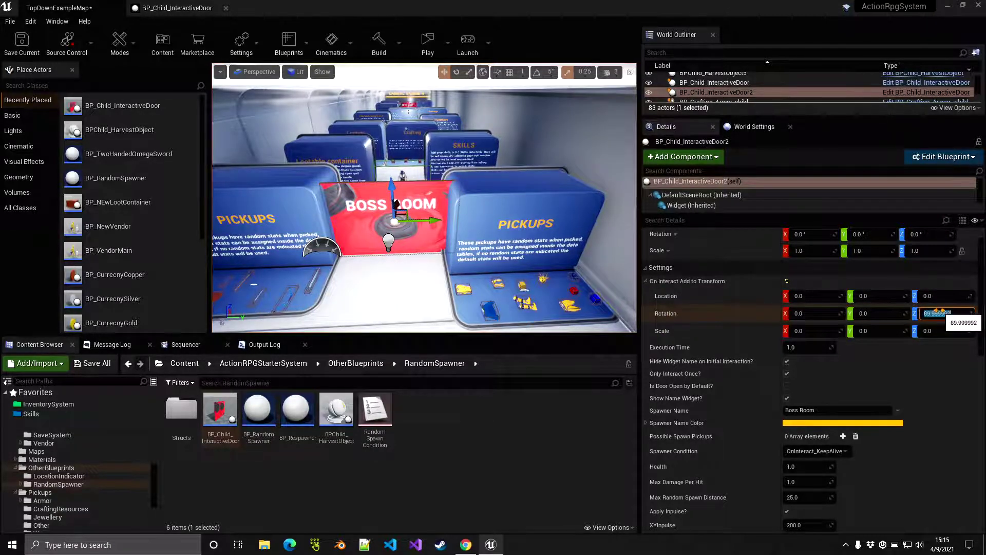
pyautogui.click(427, 44)
pyautogui.click(420, 202)
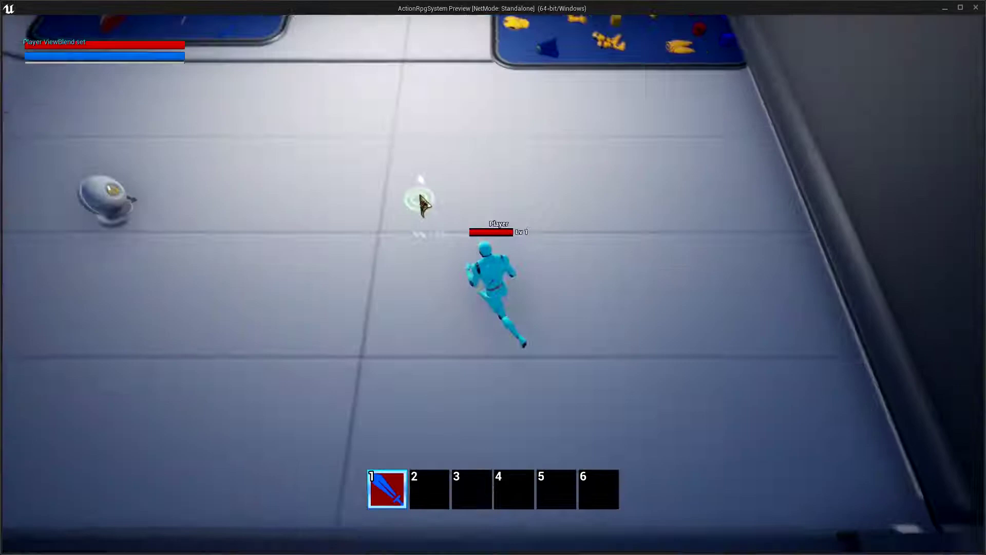
pyautogui.click(449, 184)
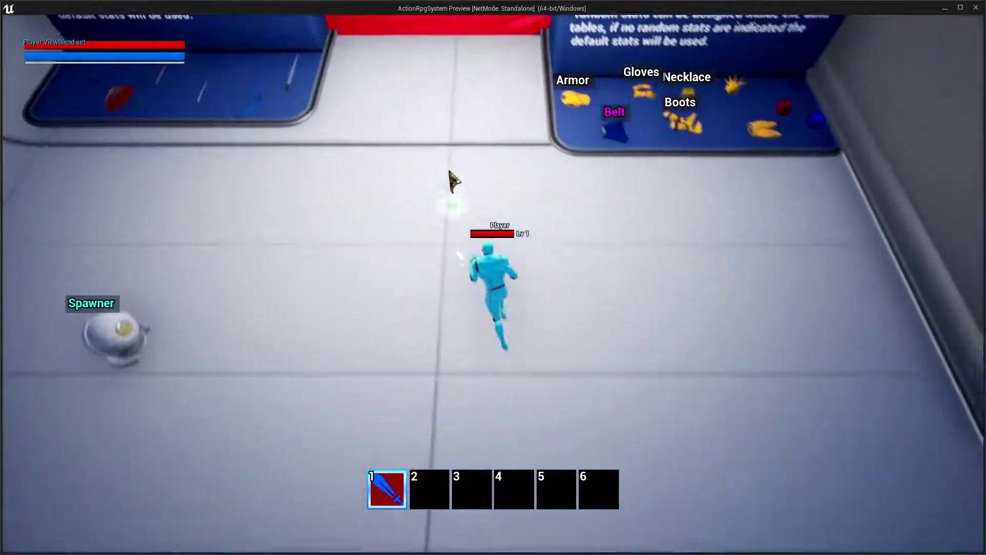
pyautogui.click(466, 201)
pyautogui.click(503, 227)
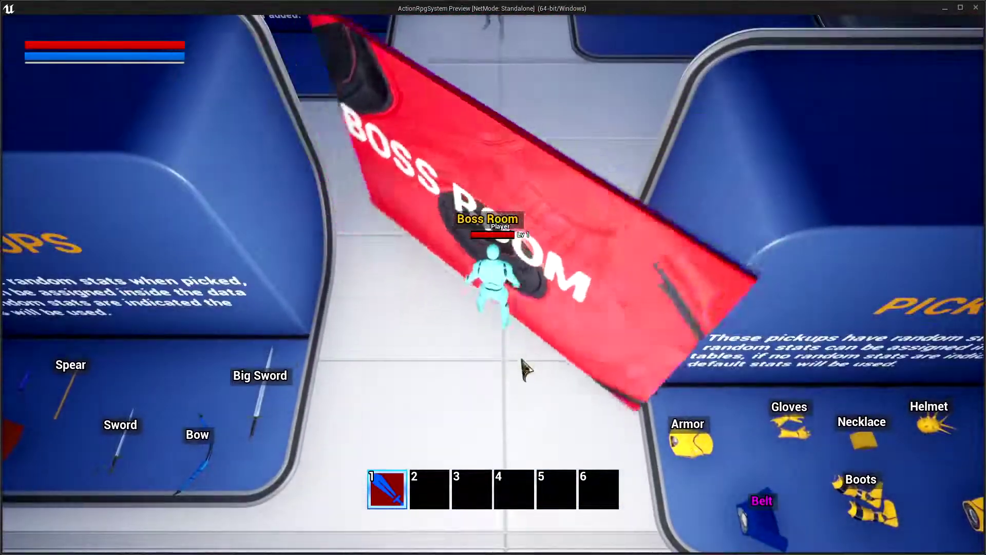
# - End the playtest and restore the door's On Interact Add to Transform to Location Z -400 and Rotation Z 0
pyautogui.press('Escape')
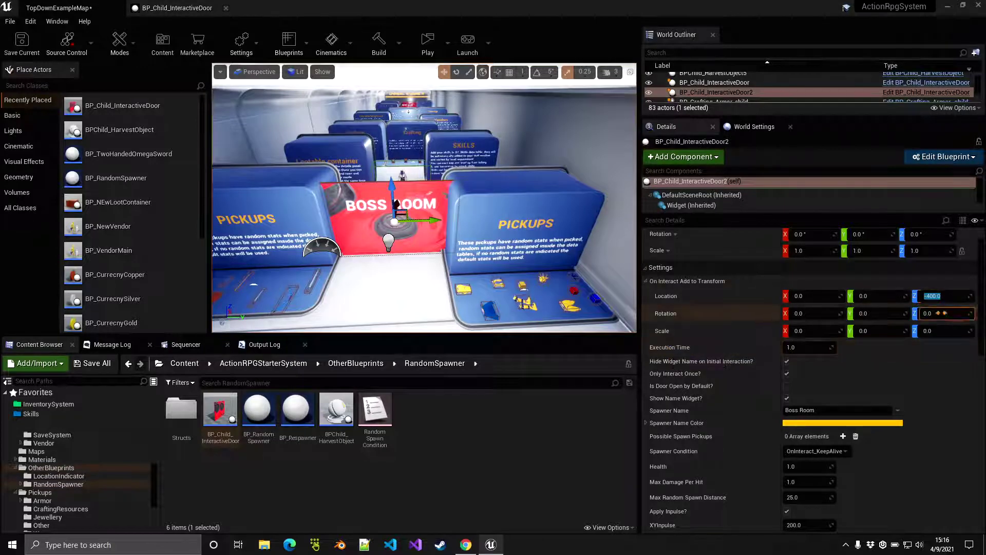
pyautogui.scroll(-1, 692, 352)
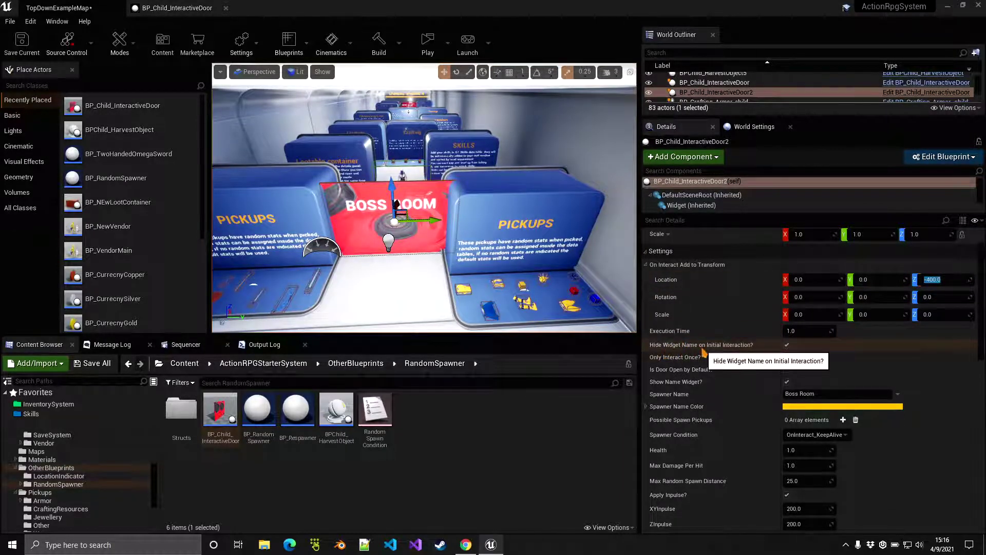
# - Review the Boss Room door's name widget and Only Interact Once settings in the level, and clear the selection
pyautogui.scroll(1, 660, 284)
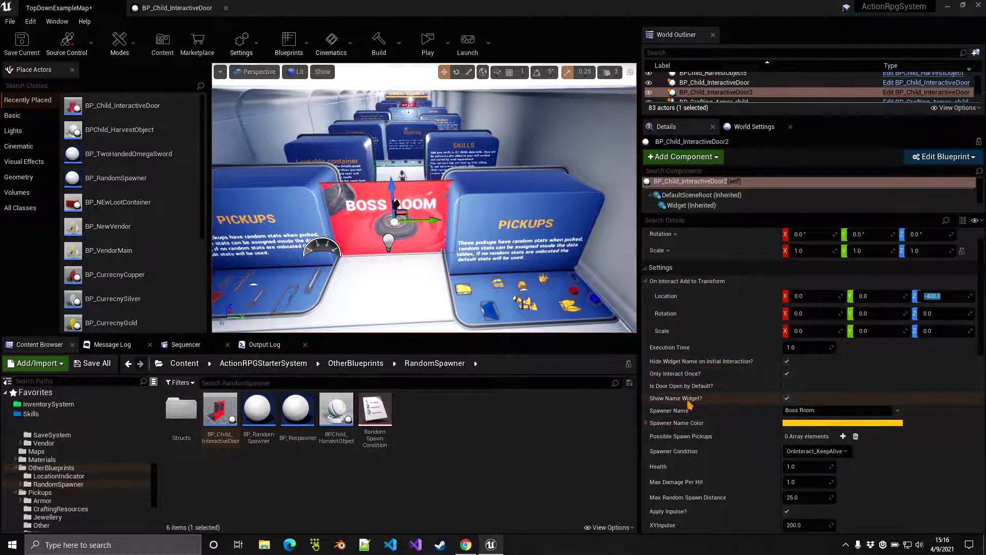
pyautogui.click(821, 410)
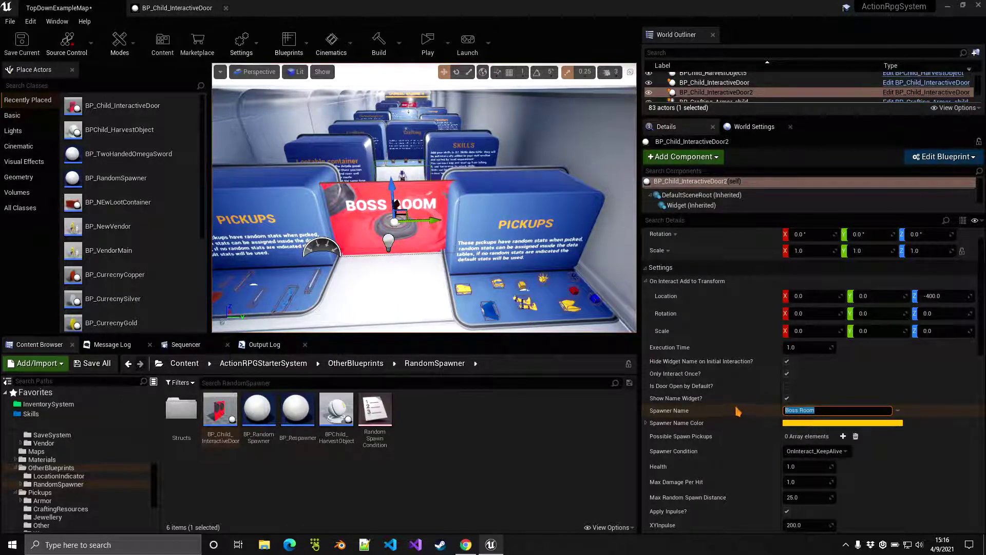
pyautogui.click(688, 376)
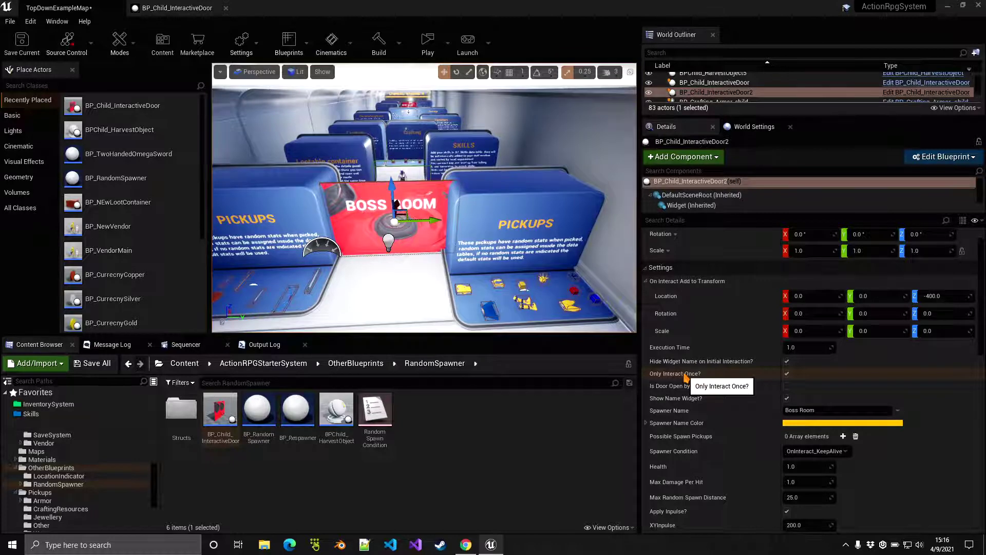
pyautogui.scroll(2, 685, 377)
pyautogui.click(240, 477)
pyautogui.moveTo(310, 324); pyautogui.dragTo(323, 332, button='right')
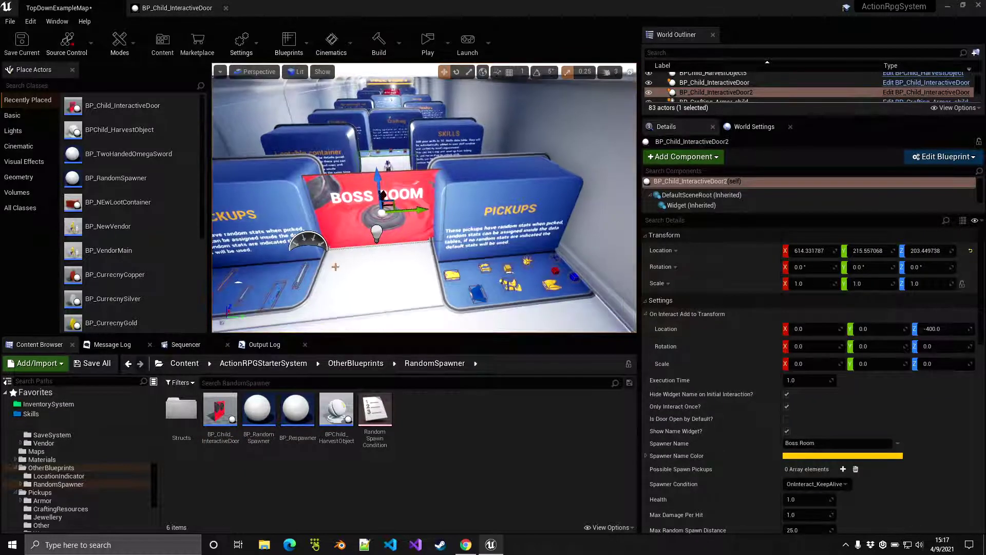
pyautogui.press('Escape')
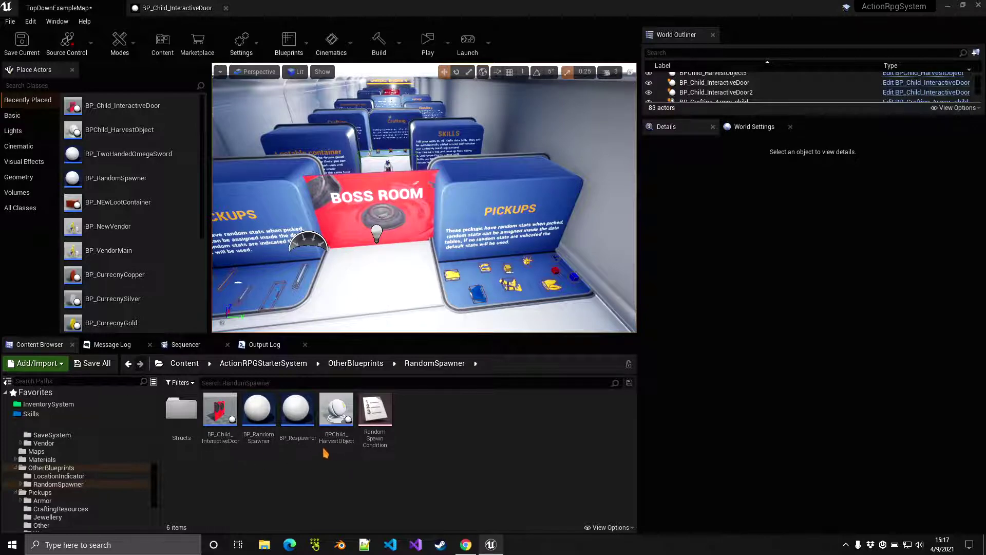
# - Select the harvest object placed on the level floor and open its blueprint for editing
pyautogui.moveTo(359, 257); pyautogui.dragTo(231, 277, button='right')
pyautogui.moveTo(403, 206); pyautogui.dragTo(431, 184, button='right')
pyautogui.press('w')
pyautogui.click(372, 226)
pyautogui.click(944, 156)
pyautogui.click(880, 177)
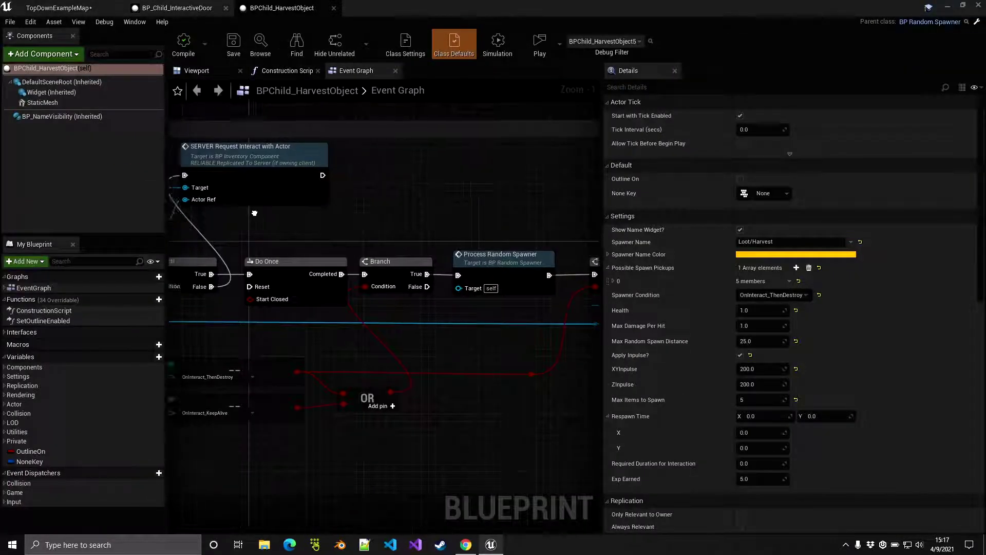
# - Override the harvest object's Get Outline Color function to return a bright green, and playtest the level
pyautogui.click(26, 261)
pyautogui.moveTo(45, 304)
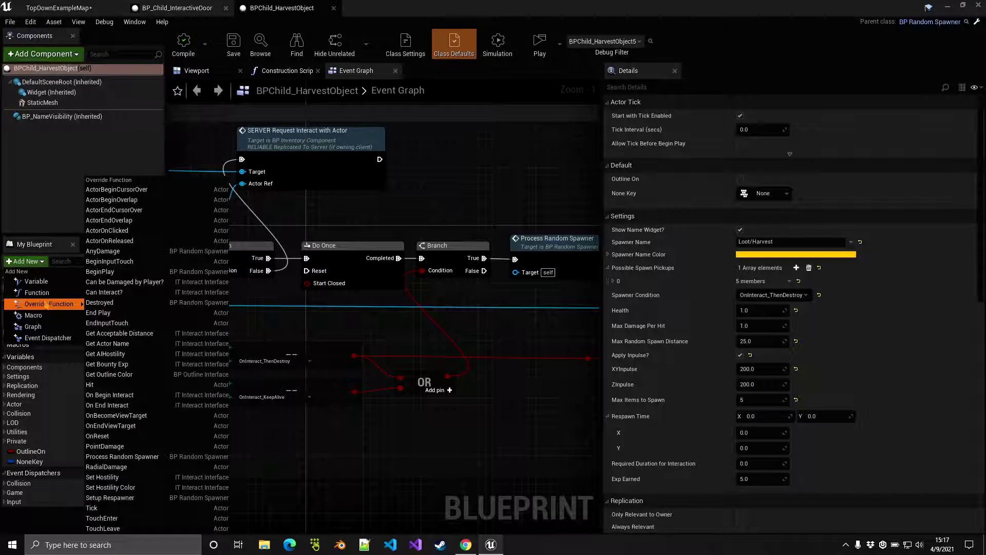
pyautogui.click(126, 381)
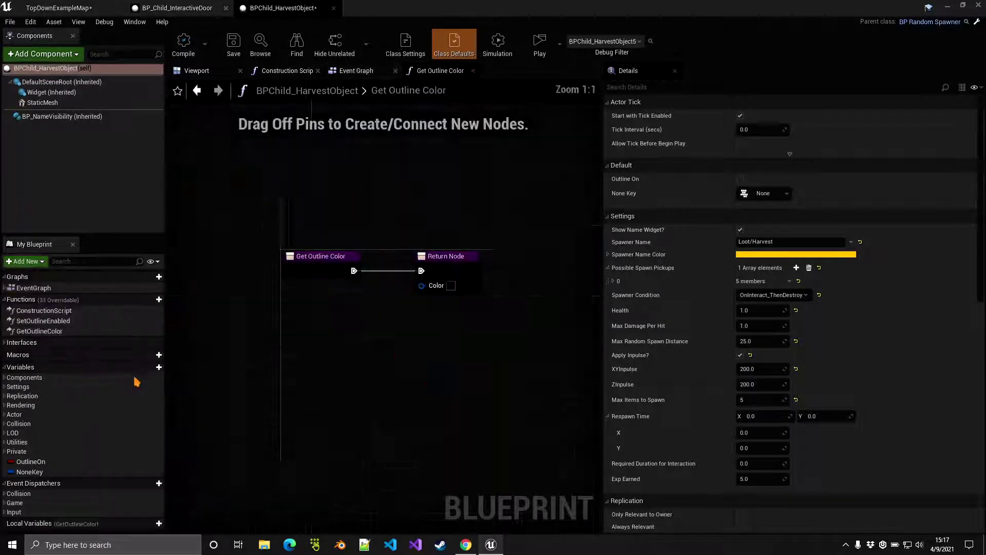
pyautogui.click(403, 315)
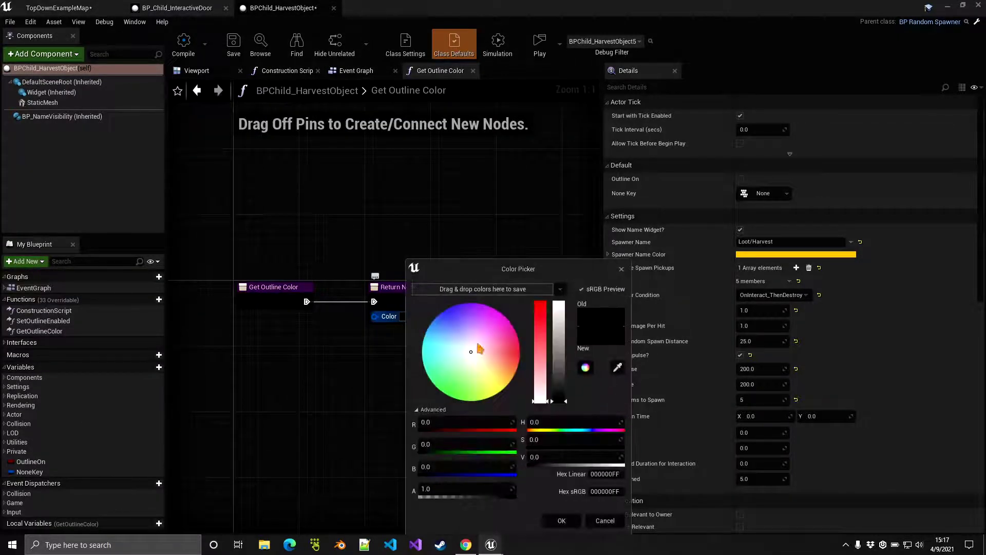
pyautogui.moveTo(479, 349); pyautogui.dragTo(440, 414)
pyautogui.moveTo(551, 358); pyautogui.dragTo(551, 304)
pyautogui.click(562, 521)
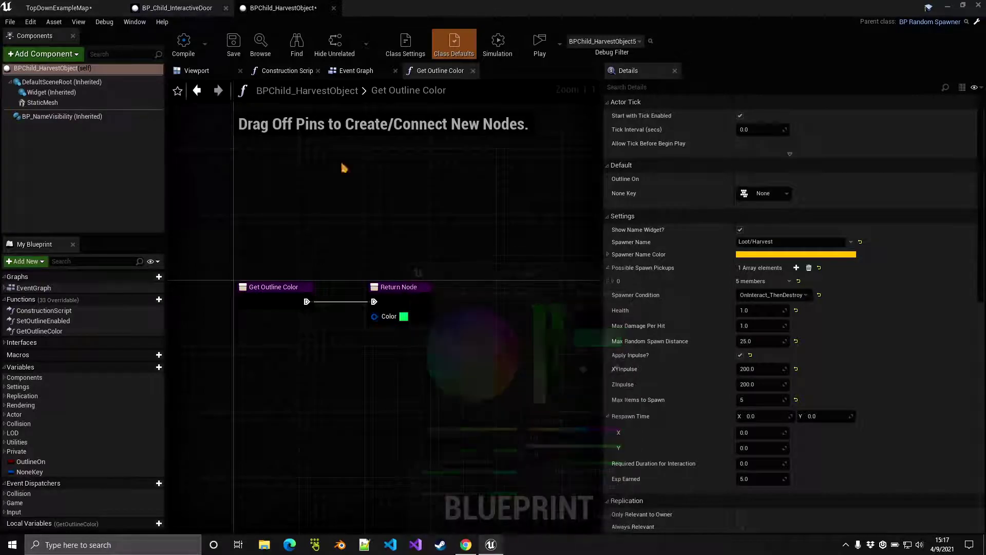
pyautogui.click(538, 46)
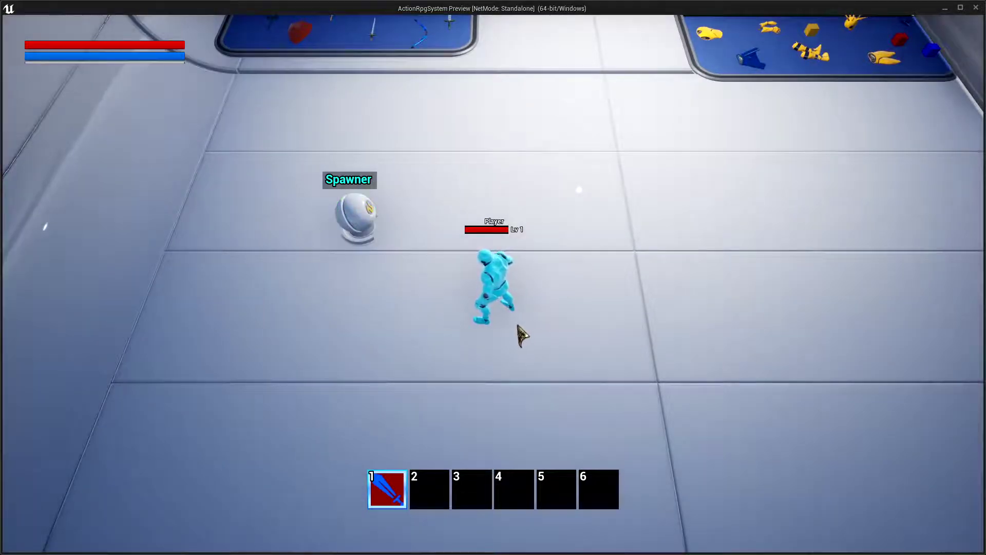
pyautogui.press('Escape')
# - Override the harvest object's Get Acceptable Distance function and set its returned Distance to 1000
pyautogui.click(24, 261)
pyautogui.moveTo(48, 315)
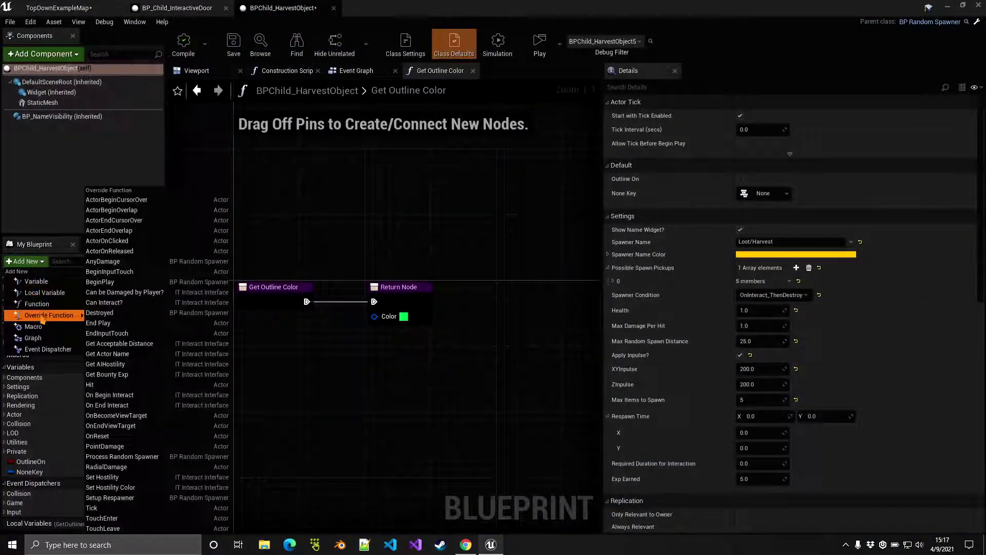
pyautogui.click(119, 343)
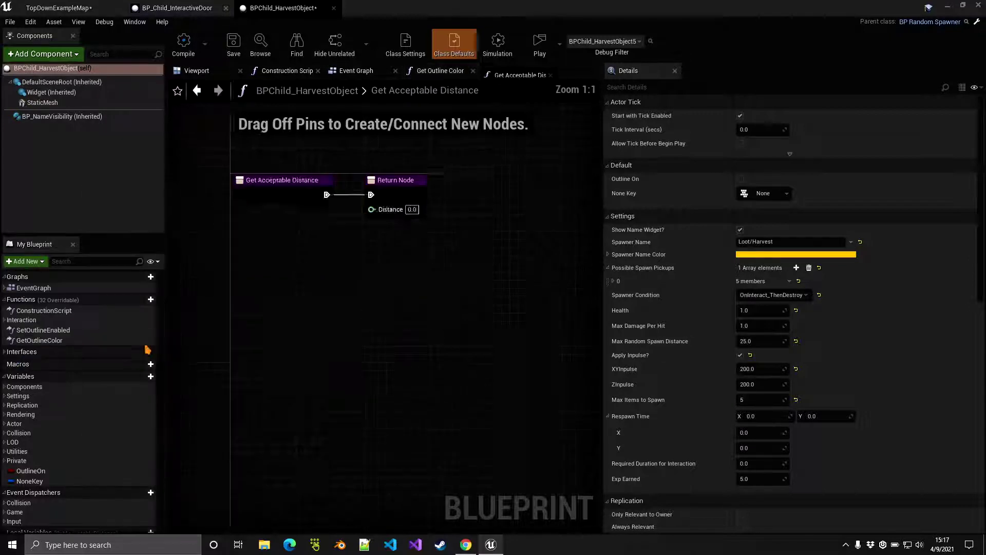
pyautogui.write('1000')
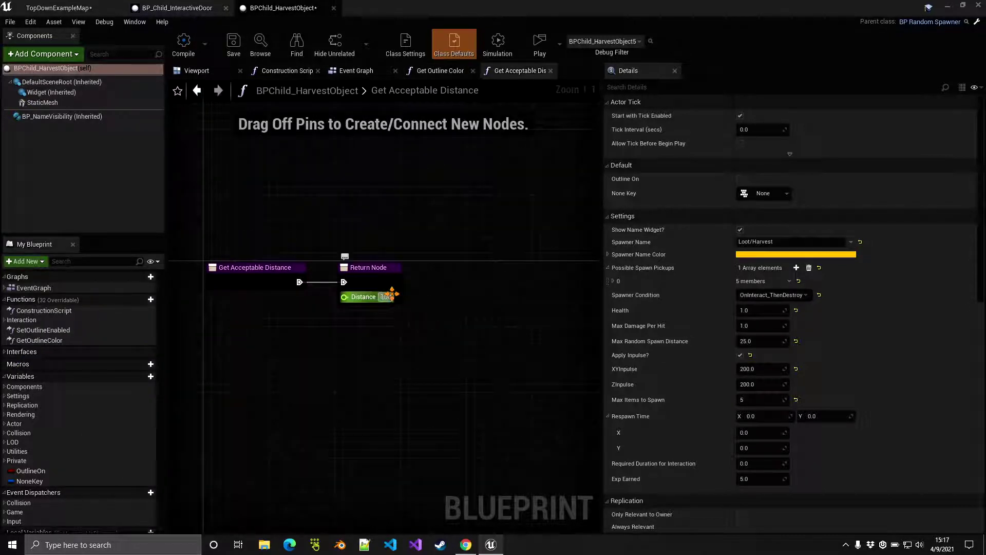
pyautogui.press('Return')
# - Playtest interacting with the harvest object from a distance, and return to the level at the placed harvest object
pyautogui.click(539, 42)
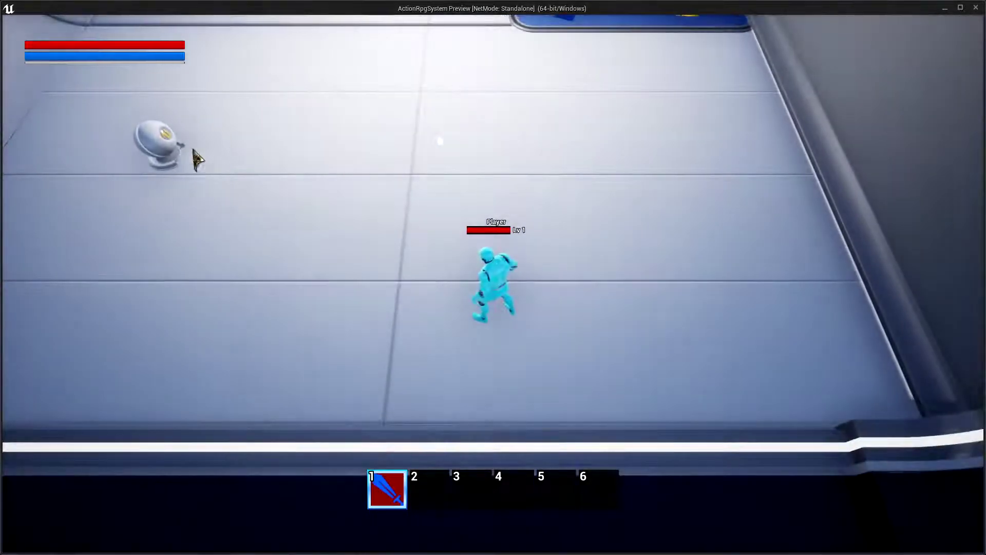
pyautogui.click(166, 149)
pyautogui.press('space')
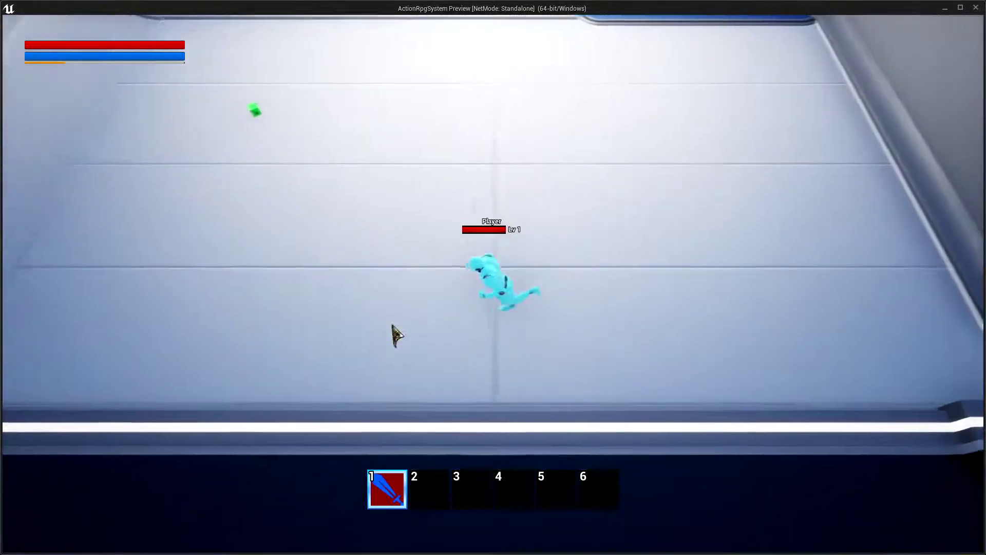
pyautogui.press('Escape')
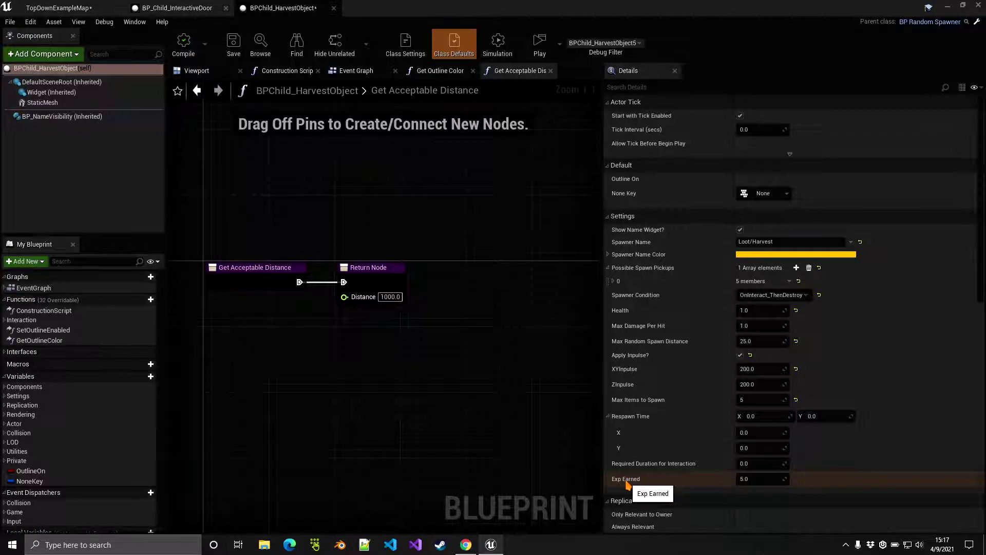
pyautogui.click(100, 6)
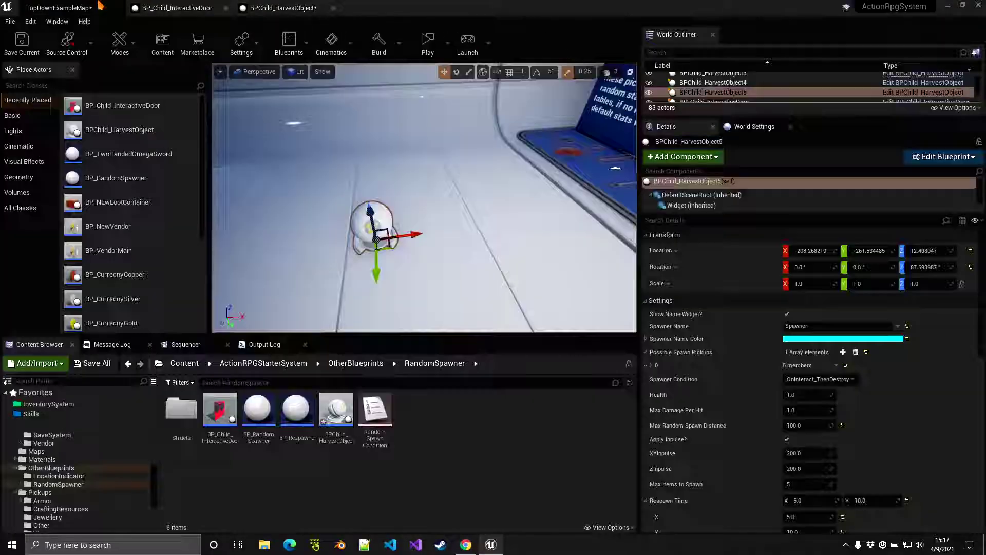
pyautogui.moveTo(382, 199); pyautogui.dragTo(404, 179, button='right')
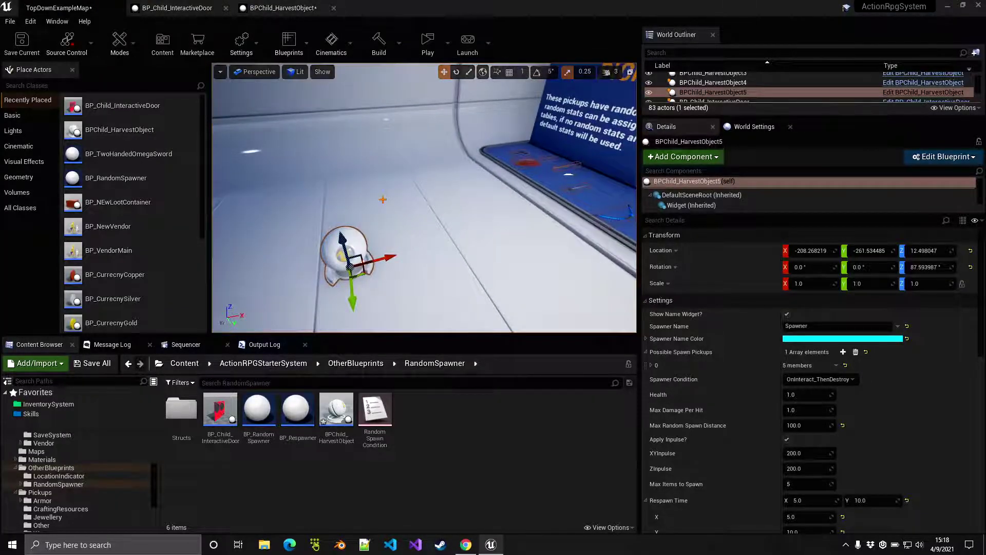